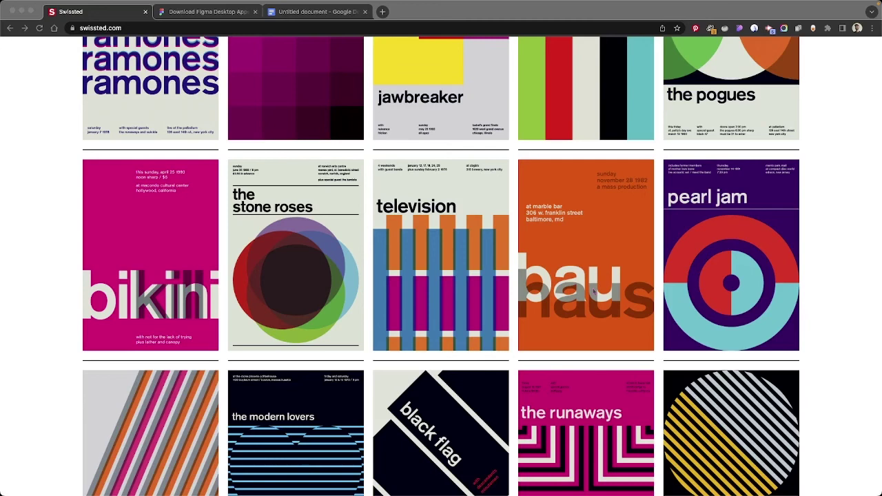
Browse the poster listing and open the Velvet Underground in London, 1971 poster page
{"action": "scroll", "coordinate": [594, 293], "scroll_direction": "up", "scroll_amount": 1}
{"action": "scroll", "coordinate": [594, 293], "scroll_direction": "up", "scroll_amount": 2}
{"action": "scroll", "coordinate": [593, 293], "scroll_direction": "up", "scroll_amount": 3}
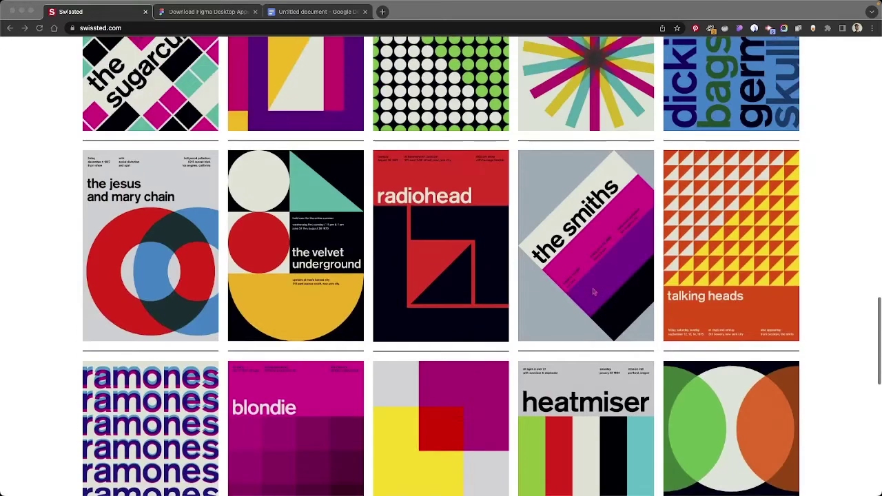
{"action": "scroll", "coordinate": [594, 292], "scroll_direction": "up", "scroll_amount": 1}
{"action": "scroll", "coordinate": [594, 293], "scroll_direction": "up", "scroll_amount": 4}
{"action": "scroll", "coordinate": [591, 289], "scroll_direction": "up", "scroll_amount": 2}
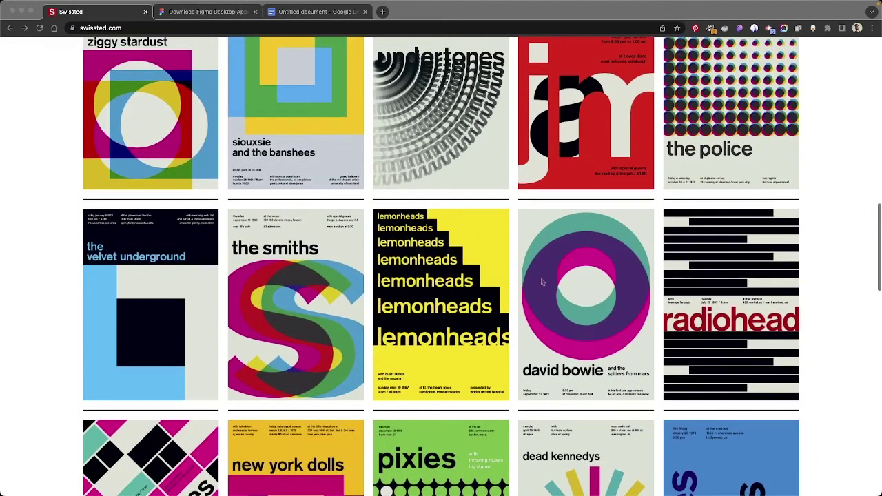
{"action": "scroll", "coordinate": [570, 357], "scroll_direction": "down", "scroll_amount": 1}
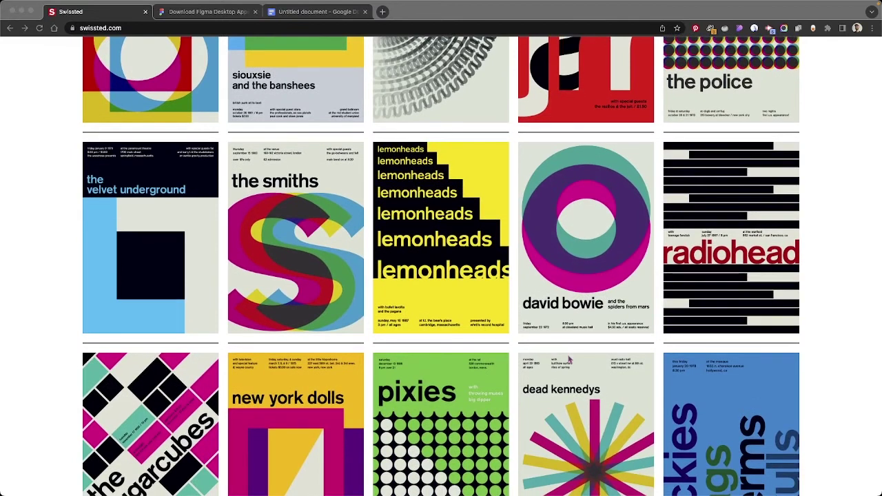
{"action": "scroll", "coordinate": [610, 327], "scroll_direction": "down", "scroll_amount": 2}
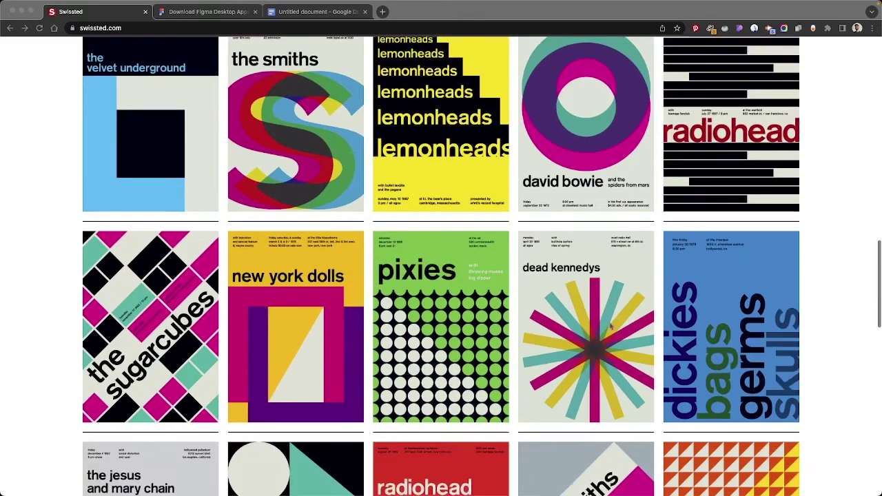
{"action": "scroll", "coordinate": [610, 327], "scroll_direction": "down", "scroll_amount": 1}
{"action": "scroll", "coordinate": [611, 326], "scroll_direction": "down", "scroll_amount": 1}
{"action": "scroll", "coordinate": [611, 327], "scroll_direction": "down", "scroll_amount": 1}
{"action": "scroll", "coordinate": [610, 327], "scroll_direction": "down", "scroll_amount": 1}
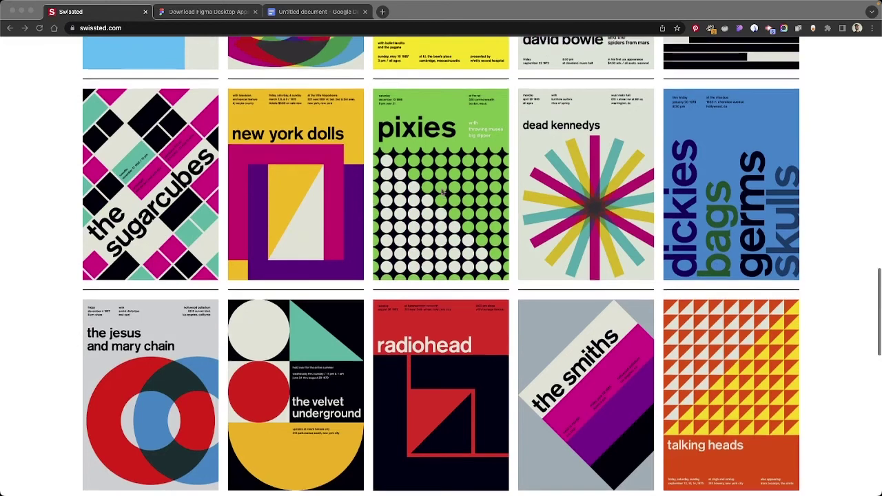
{"action": "scroll", "coordinate": [435, 232], "scroll_direction": "up", "scroll_amount": 4}
{"action": "scroll", "coordinate": [438, 220], "scroll_direction": "up", "scroll_amount": 4}
{"action": "scroll", "coordinate": [441, 200], "scroll_direction": "up", "scroll_amount": 4}
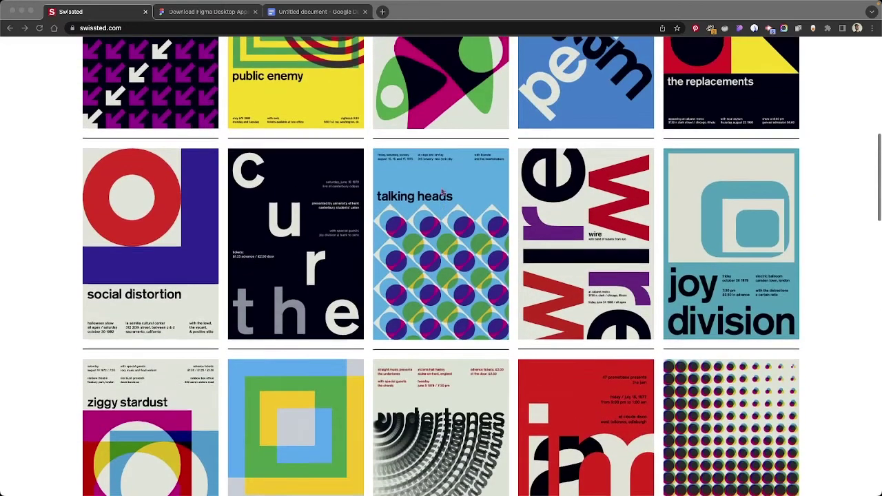
{"action": "scroll", "coordinate": [442, 192], "scroll_direction": "up", "scroll_amount": 2}
{"action": "scroll", "coordinate": [442, 192], "scroll_direction": "up", "scroll_amount": 2}
{"action": "scroll", "coordinate": [443, 192], "scroll_direction": "up", "scroll_amount": 3}
{"action": "scroll", "coordinate": [442, 192], "scroll_direction": "up", "scroll_amount": 2}
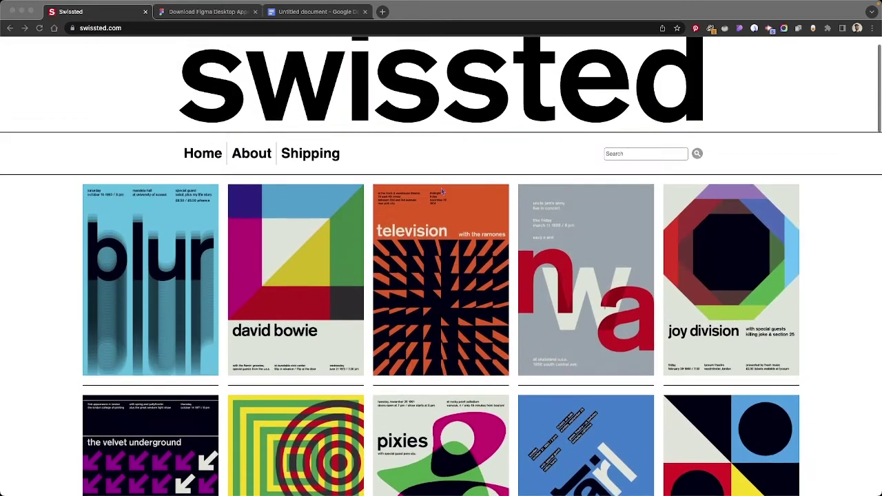
{"action": "scroll", "coordinate": [441, 191], "scroll_direction": "down", "scroll_amount": 2}
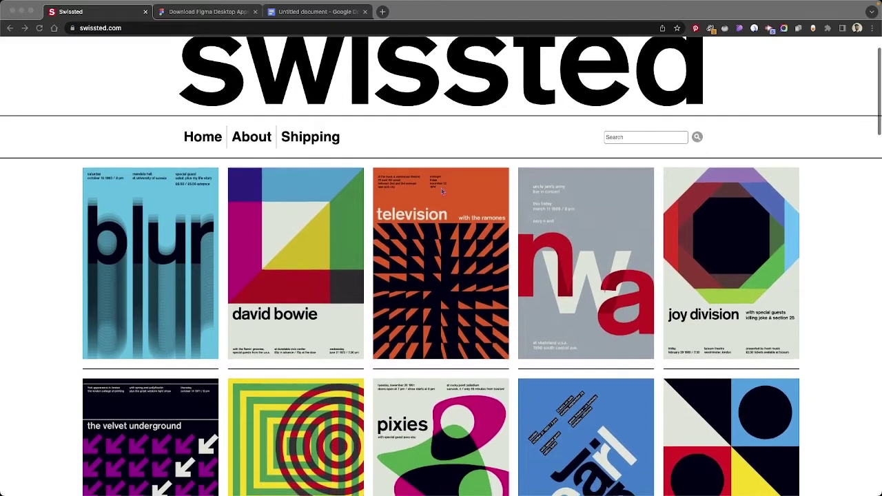
{"action": "scroll", "coordinate": [442, 191], "scroll_direction": "down", "scroll_amount": 2}
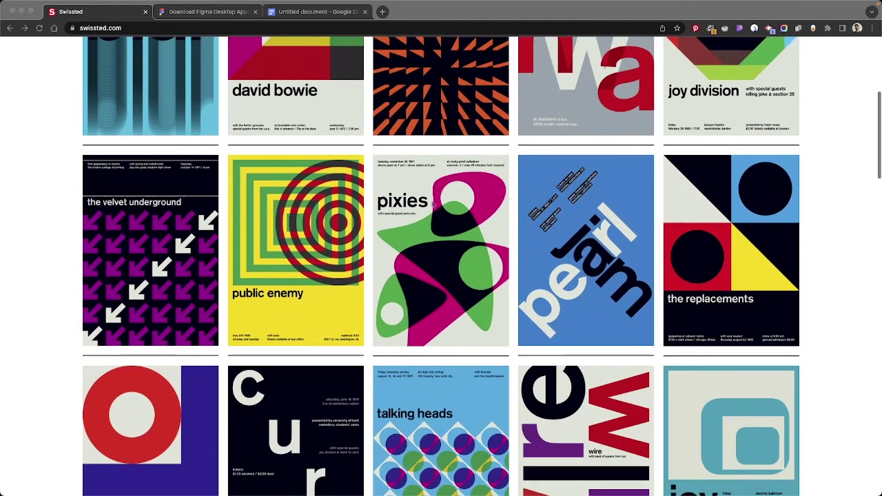
{"action": "mouse_move", "coordinate": [150, 251]}
{"action": "left_click", "coordinate": [142, 251]}
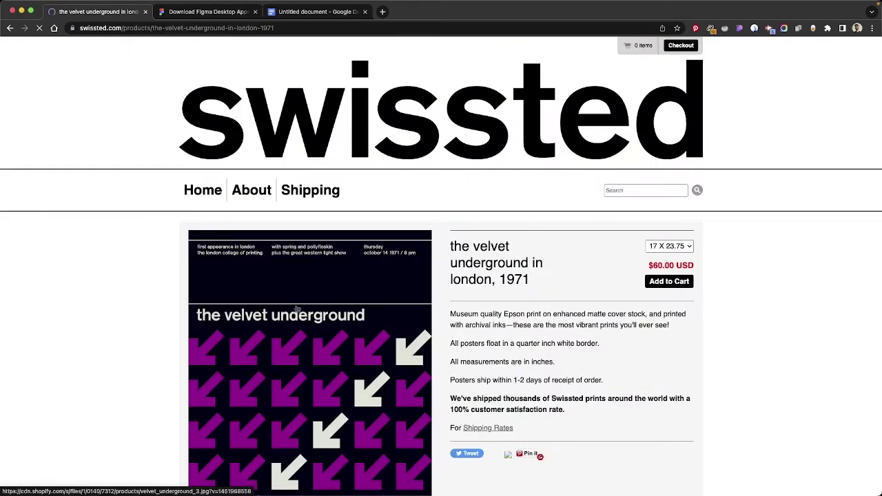
Copy the poster image to the clipboard and switch back to Figma
{"action": "scroll", "coordinate": [303, 310], "scroll_direction": "down", "scroll_amount": 1}
{"action": "scroll", "coordinate": [304, 310], "scroll_direction": "down", "scroll_amount": 2}
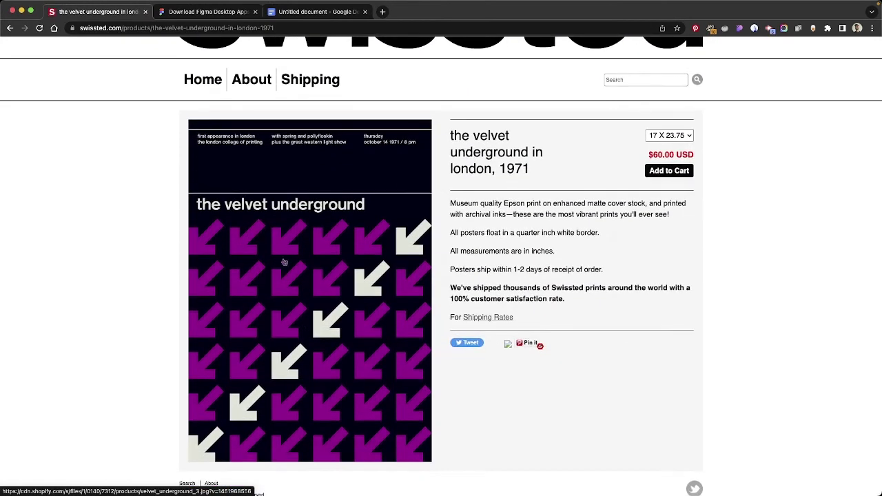
{"action": "right_click", "coordinate": [283, 261]}
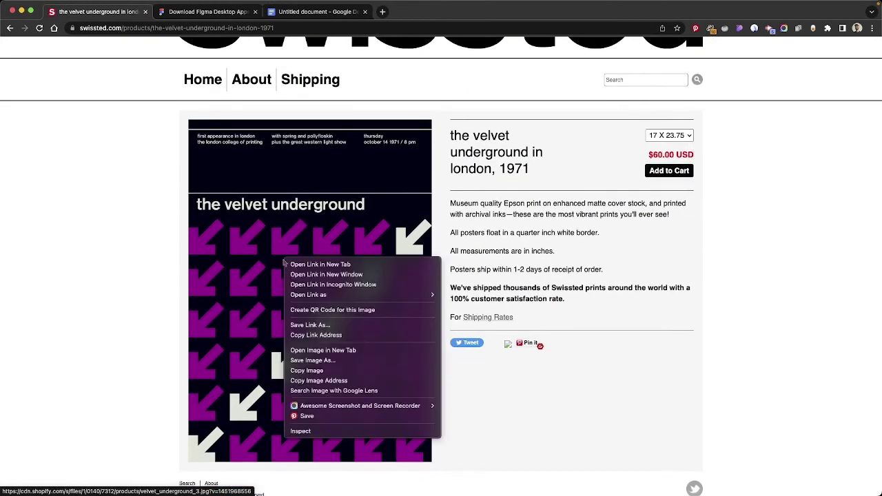
{"action": "left_click", "coordinate": [327, 371]}
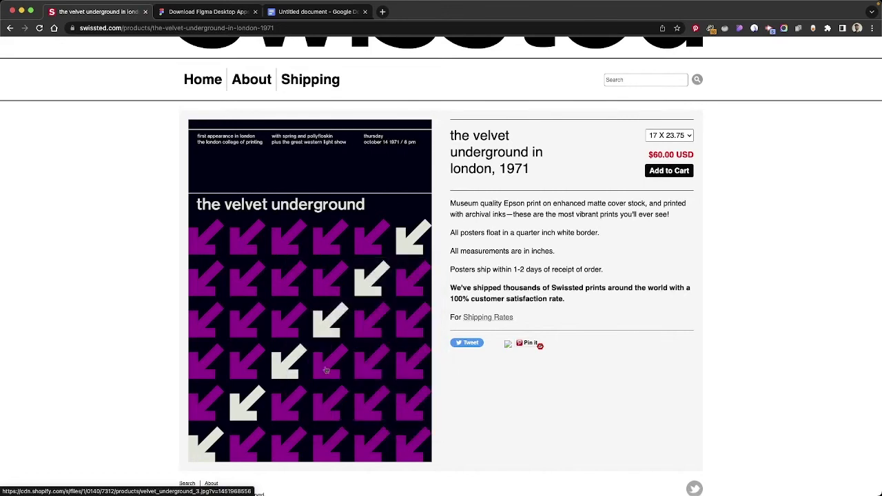
{"action": "key", "text": "super+Tab"}
{"action": "key", "text": "super+Tab"}
{"action": "key", "text": "super+Tab"}
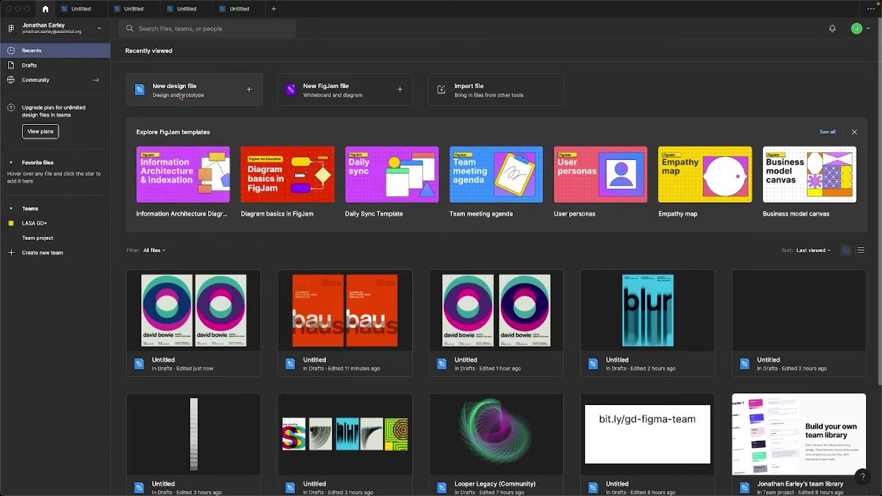
Start a new design file and paste the 716 × 1008 poster image onto its canvas
{"action": "left_click", "coordinate": [181, 96]}
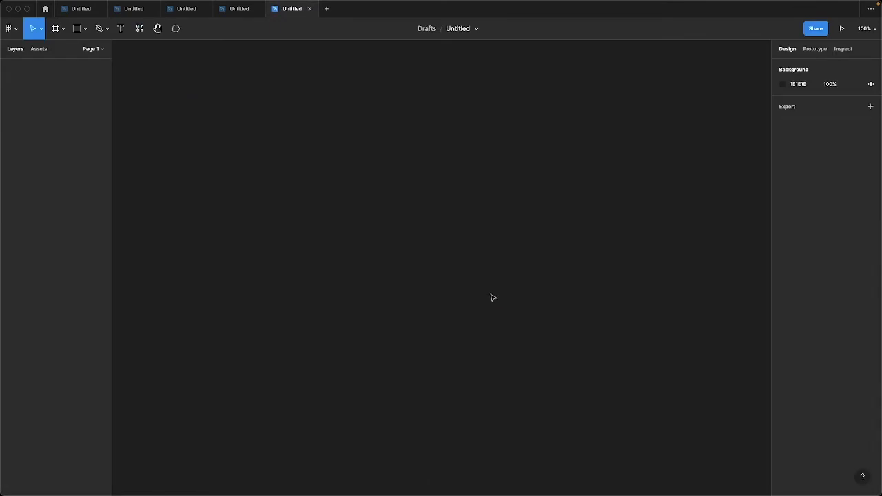
{"action": "key", "text": "super+v"}
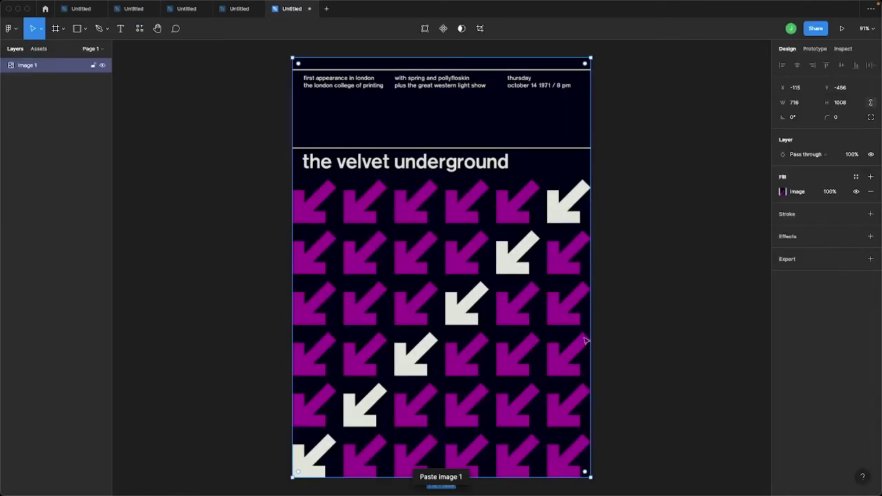
{"action": "scroll", "coordinate": [618, 372], "scroll_direction": "down", "scroll_amount": 3}
{"action": "scroll", "coordinate": [618, 372], "scroll_direction": "down", "scroll_amount": 3}
{"action": "scroll", "coordinate": [618, 372], "scroll_direction": "up", "scroll_amount": 5}
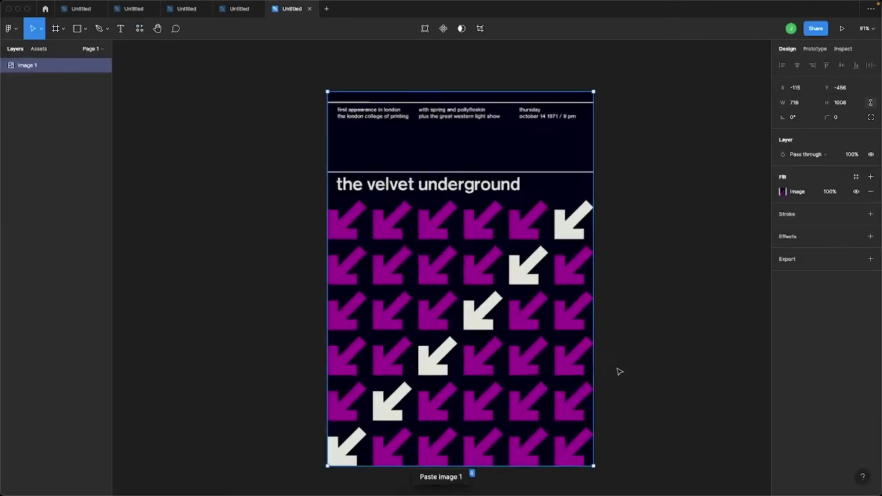
{"action": "scroll", "coordinate": [618, 372], "scroll_direction": "up", "scroll_amount": 1}
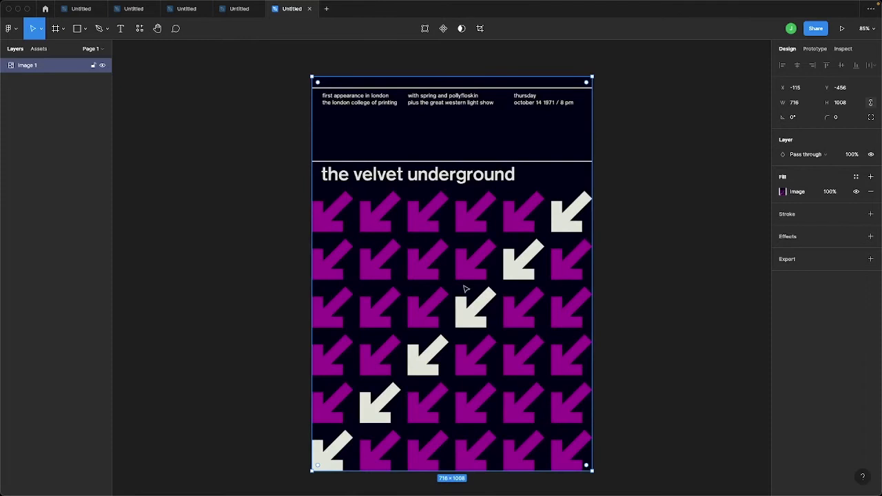
{"action": "key", "text": "f"}
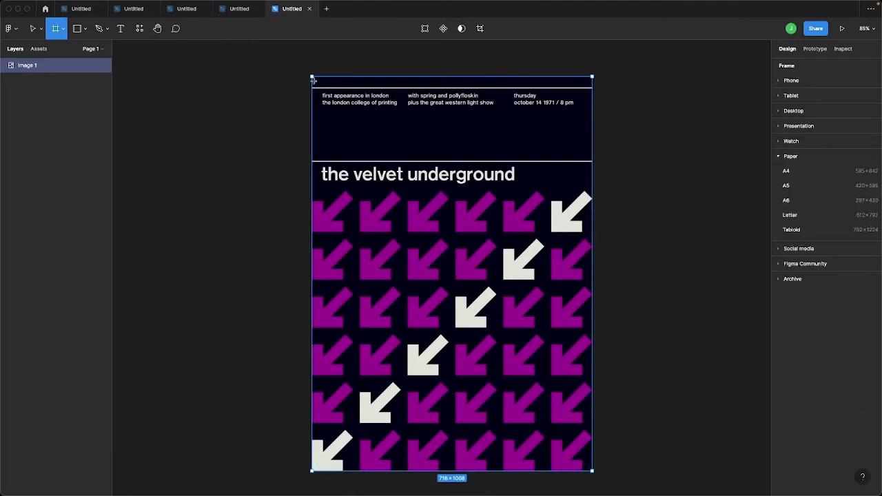
Draw Frame 1 over the poster, duplicate it as Frame 2, and lock Frame 1
{"action": "left_click_drag", "start_coordinate": [312, 77], "coordinate": [592, 471]}
{"action": "mouse_move", "coordinate": [55, 80]}
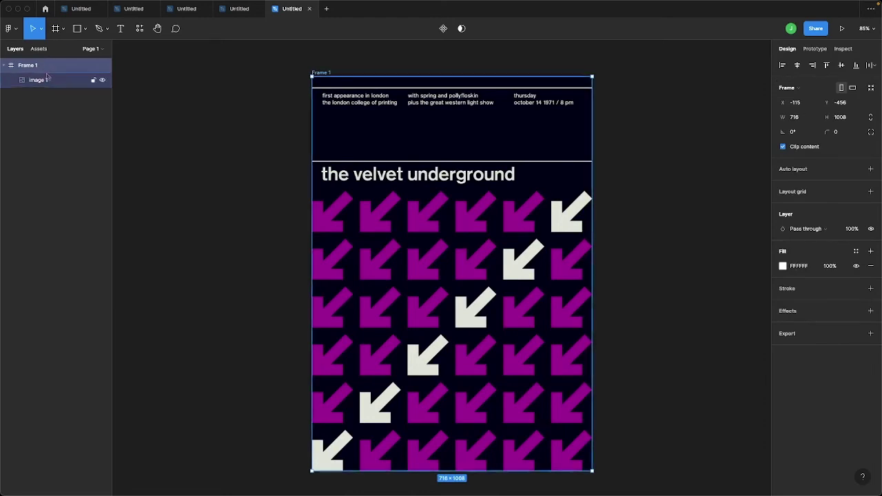
{"action": "left_click", "coordinate": [49, 81]}
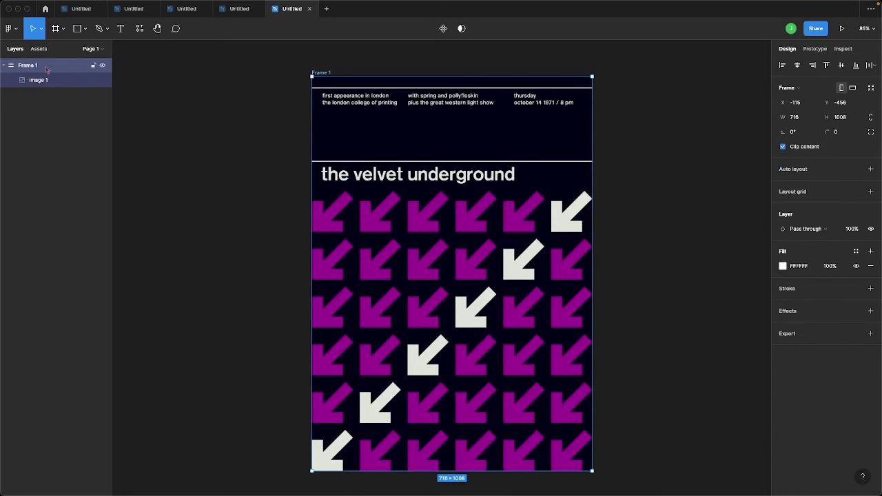
{"action": "key", "text": "ctrl+d"}
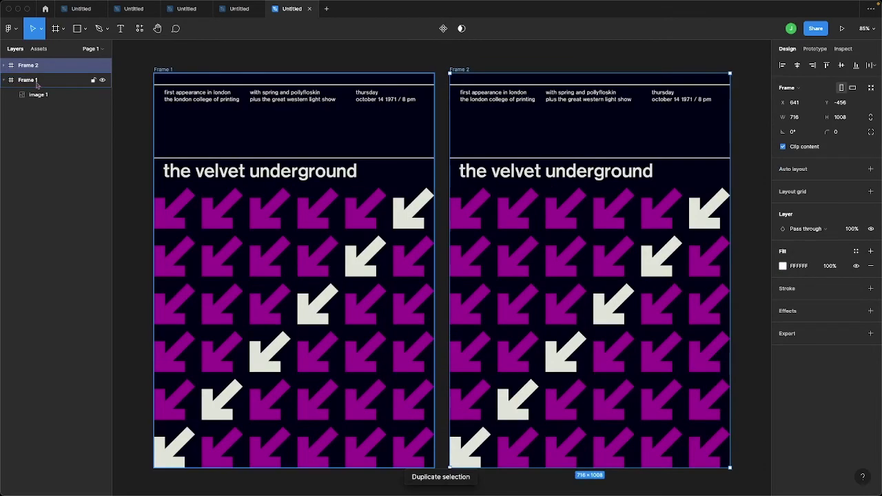
{"action": "left_click", "coordinate": [93, 80]}
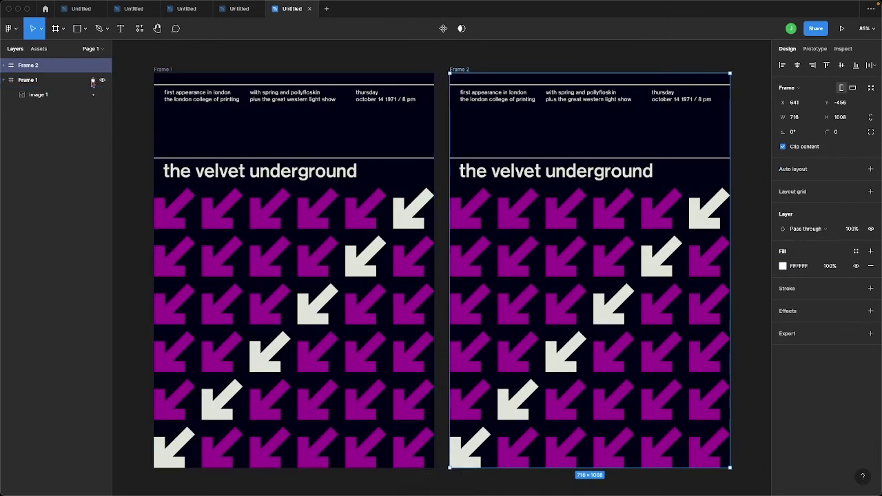
{"action": "left_click", "coordinate": [47, 83]}
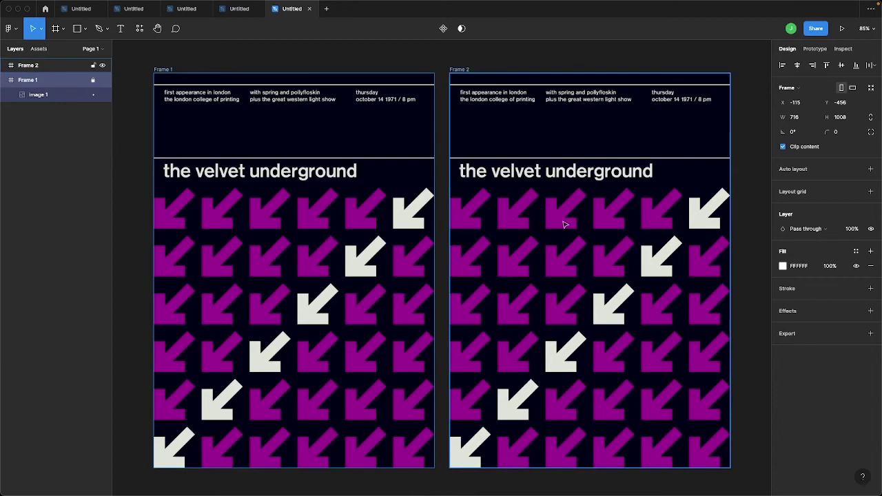
Zoom to about 207% on the title area of Frame 2
{"action": "scroll", "coordinate": [563, 224], "scroll_direction": "right", "scroll_amount": 3}
{"action": "scroll", "coordinate": [563, 224], "scroll_direction": "left", "scroll_amount": 3}
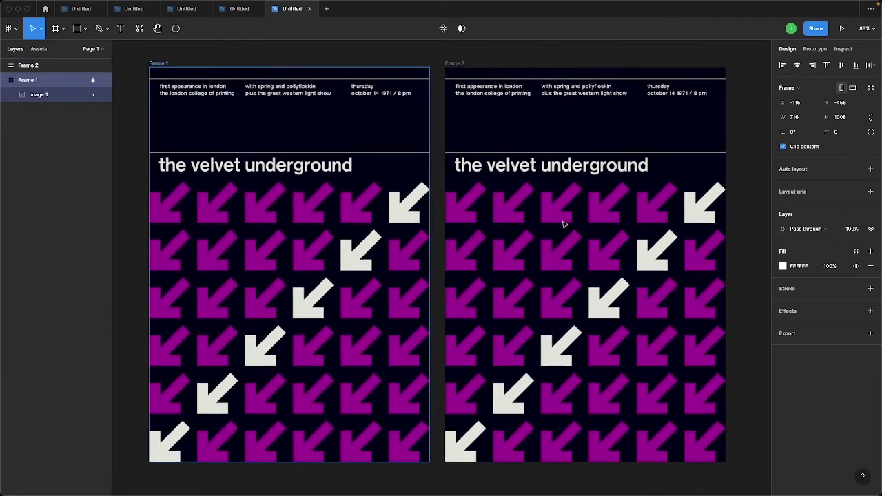
{"action": "scroll", "coordinate": [563, 224], "scroll_direction": "down", "scroll_amount": 5}
{"action": "scroll", "coordinate": [563, 224], "scroll_direction": "up", "scroll_amount": 5}
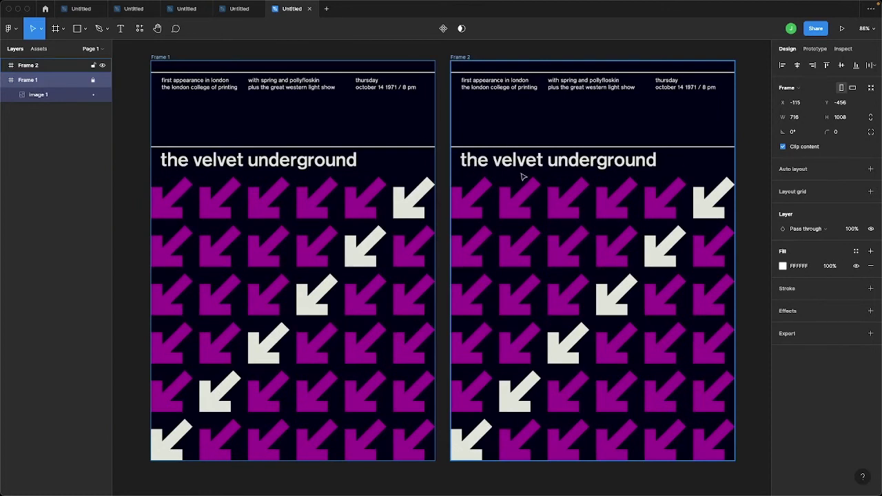
{"action": "scroll", "coordinate": [522, 177], "scroll_direction": "up", "scroll_amount": 5}
{"action": "scroll", "coordinate": [522, 177], "scroll_direction": "up", "scroll_amount": 3}
{"action": "scroll", "coordinate": [522, 177], "scroll_direction": "up", "scroll_amount": 2}
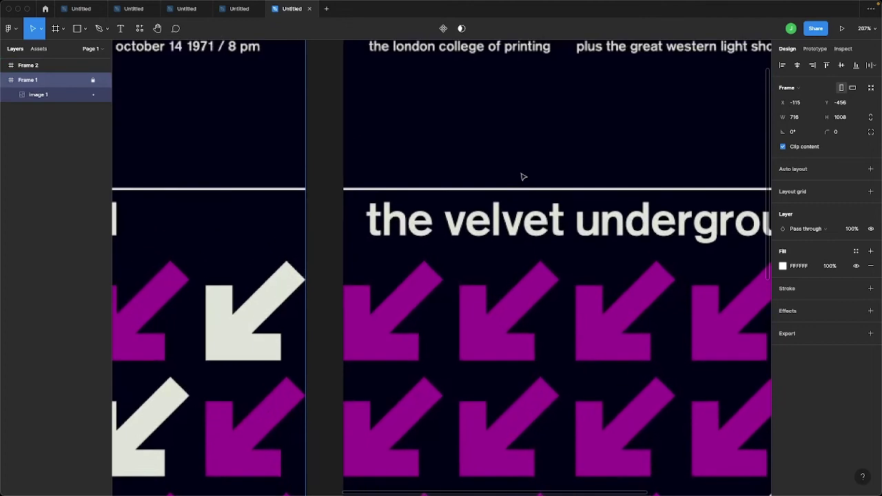
{"action": "scroll", "coordinate": [522, 177], "scroll_direction": "right", "scroll_amount": 3}
{"action": "scroll", "coordinate": [522, 177], "scroll_direction": "right", "scroll_amount": 1}
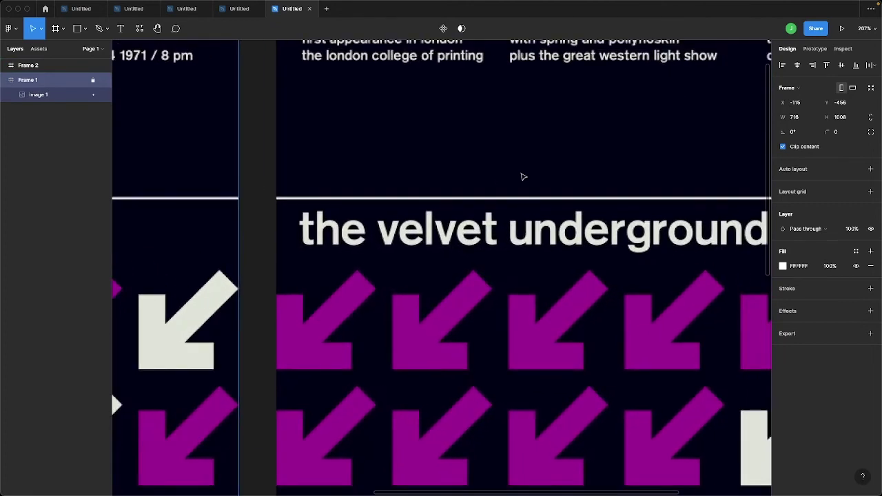
Add an Inter Regular 12 text layer reading 'the velvet underground' below Frame 2's title
{"action": "key", "text": "t"}
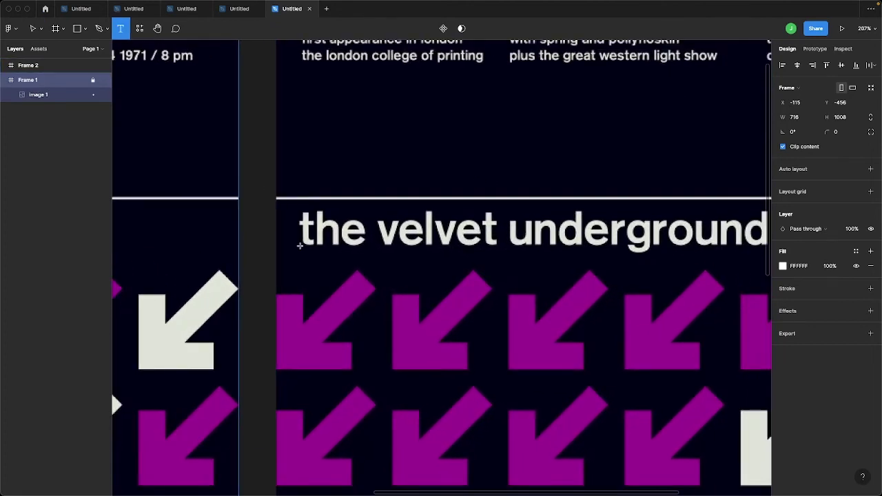
{"action": "left_click", "coordinate": [300, 246]}
{"action": "type", "text": "the"}
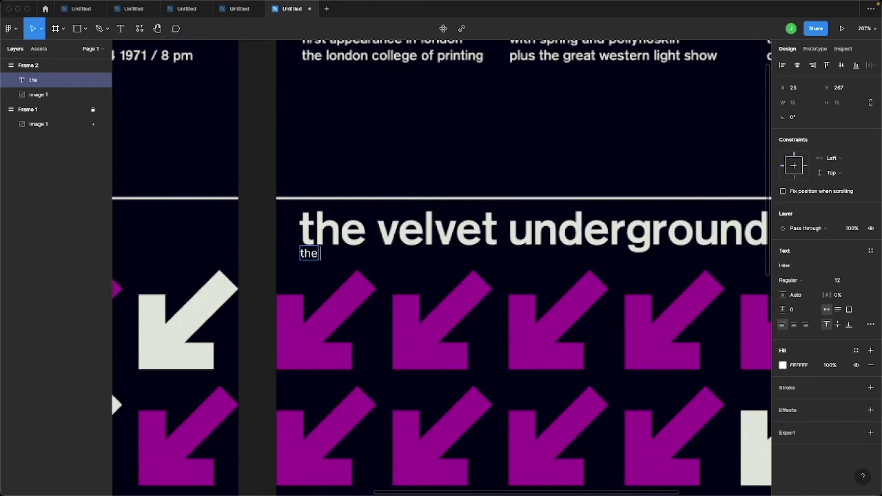
{"action": "type", "text": " velvet und"}
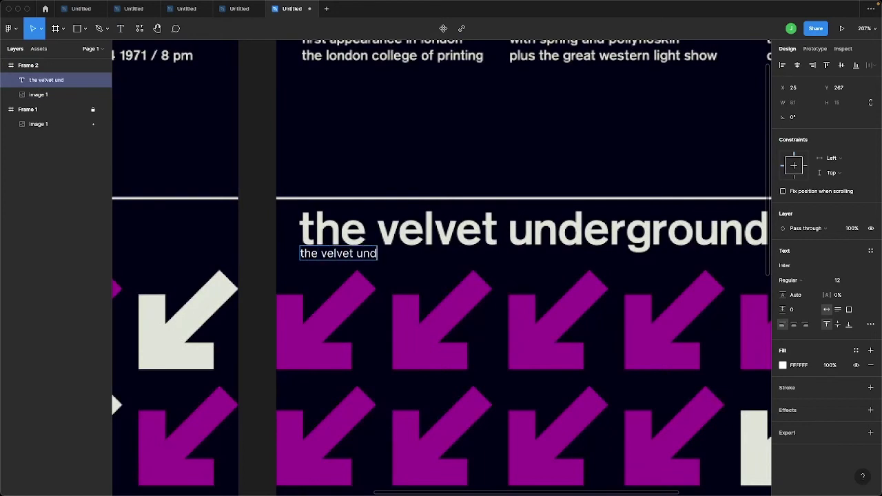
{"action": "type", "text": "erground"}
{"action": "key", "text": "Escape"}
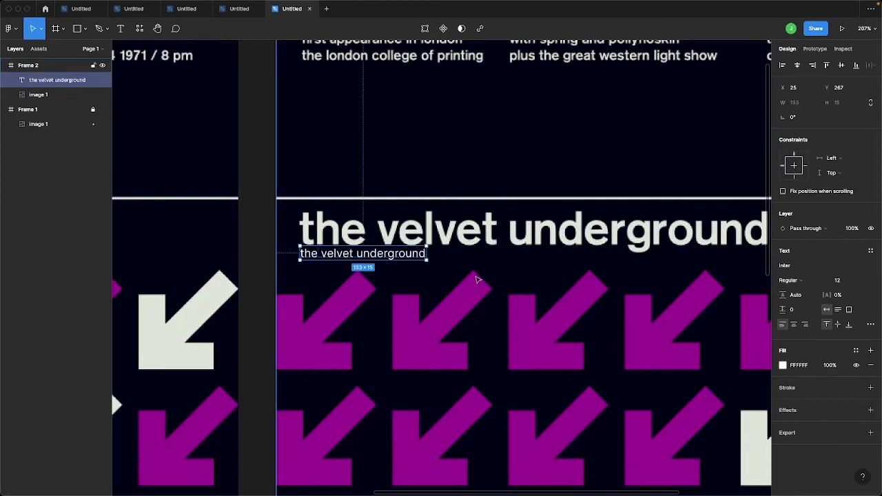
{"action": "scroll", "coordinate": [477, 279], "scroll_direction": "down", "scroll_amount": 5}
{"action": "scroll", "coordinate": [478, 280], "scroll_direction": "down", "scroll_amount": 1}
Scale the text up to about 44.74 over the title and set it in Berthold Akzidenz Grotesk BE
{"action": "key", "text": "k"}
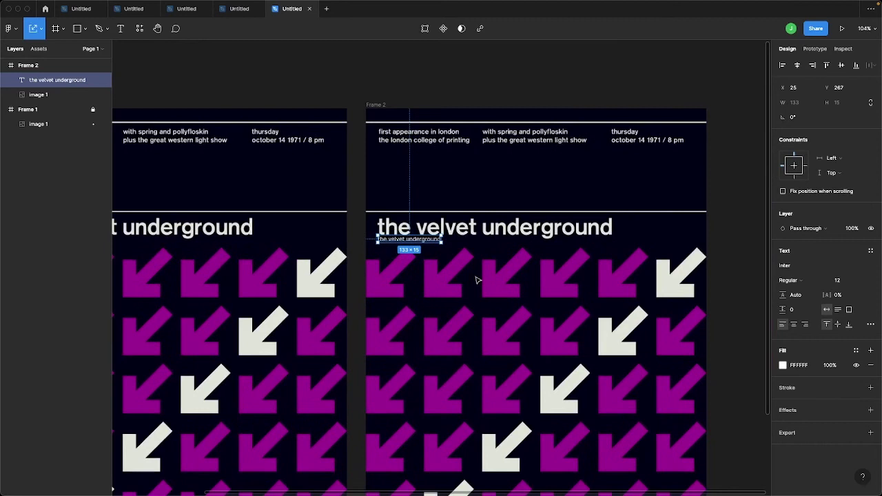
{"action": "left_click_drag", "start_coordinate": [442, 233], "coordinate": [511, 215]}
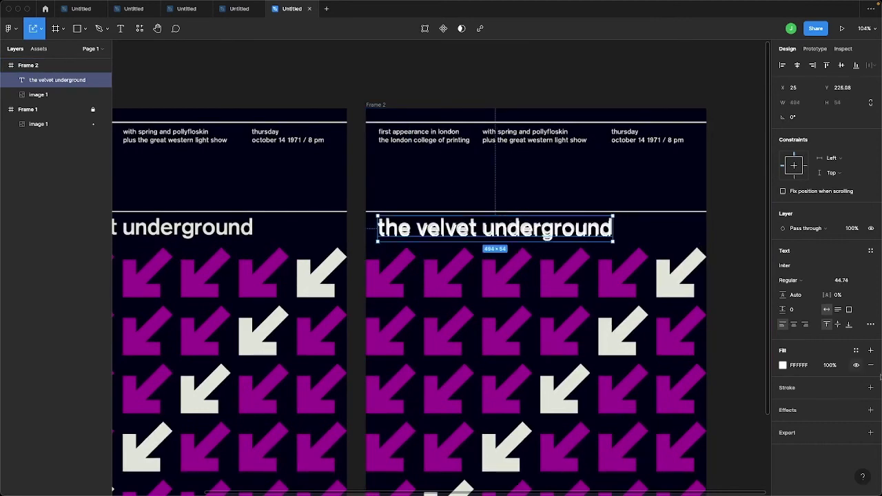
{"action": "left_click", "coordinate": [799, 270]}
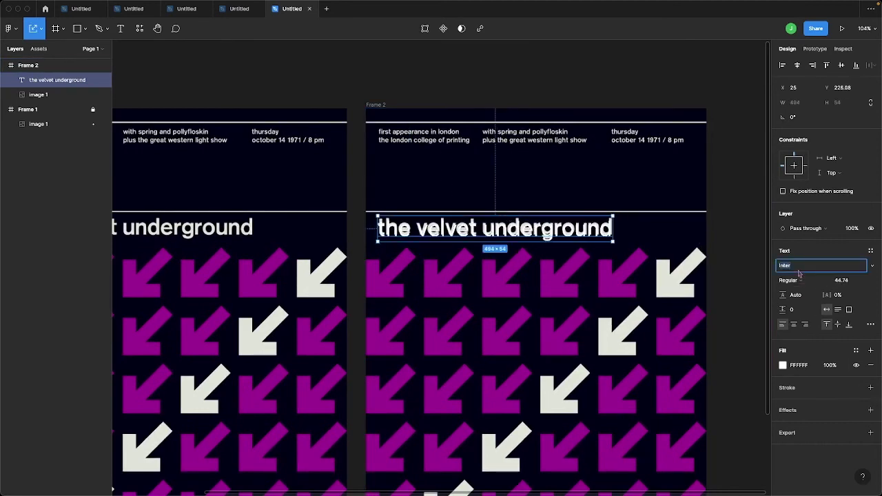
{"action": "left_click", "coordinate": [872, 265]}
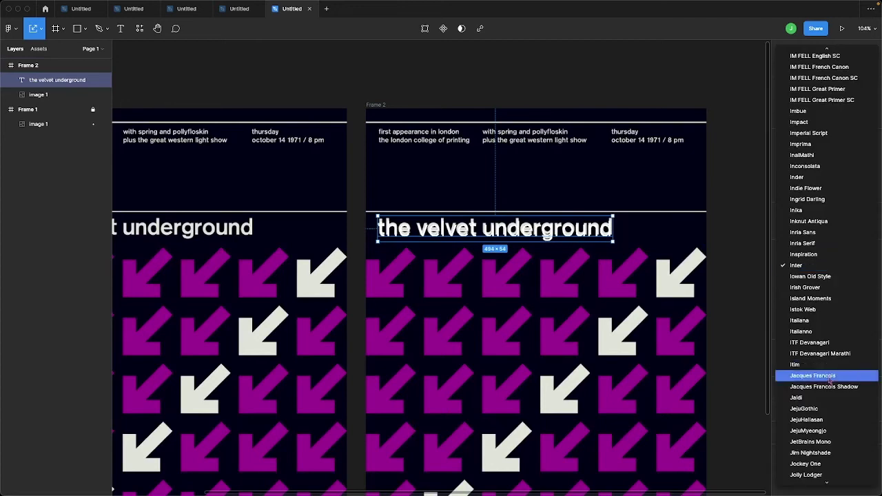
{"action": "type", "text": "be"}
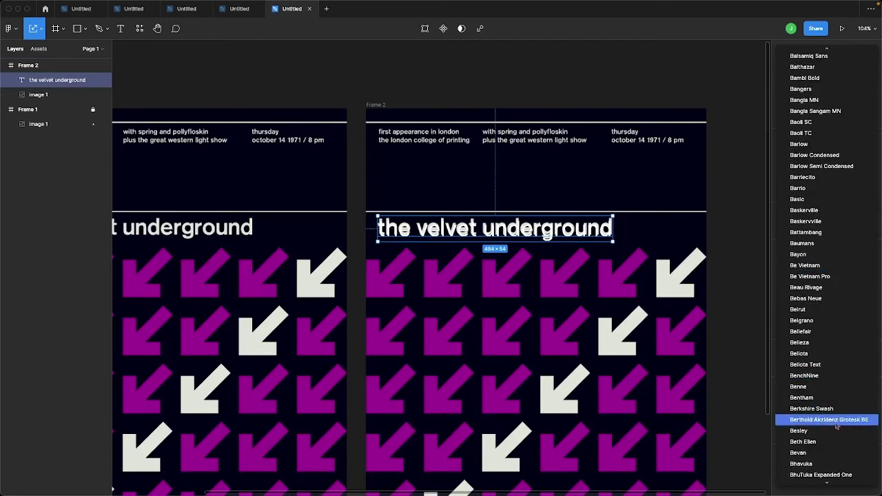
{"action": "left_click", "coordinate": [836, 425]}
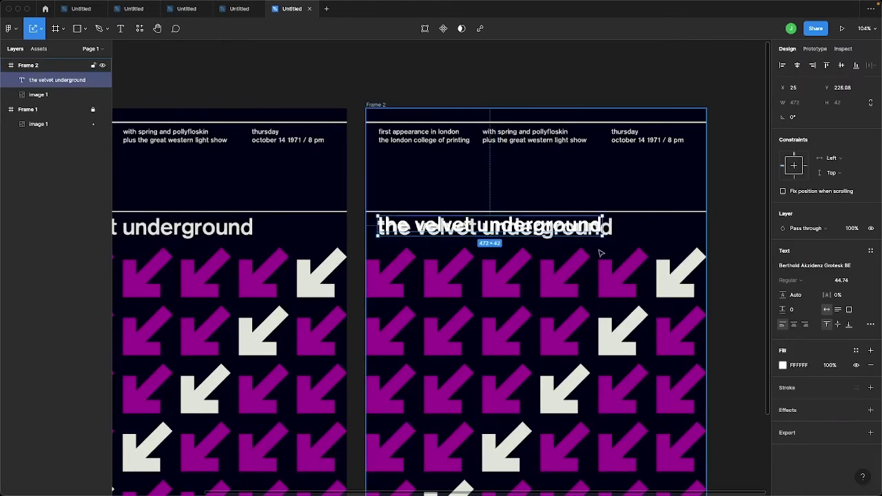
Nudge the title onto the reference lettering and scale it to size 46.6
{"action": "scroll", "coordinate": [469, 251], "scroll_direction": "up", "scroll_amount": 1}
{"action": "scroll", "coordinate": [469, 251], "scroll_direction": "left", "scroll_amount": 1}
{"action": "scroll", "coordinate": [469, 251], "scroll_direction": "up", "scroll_amount": 5}
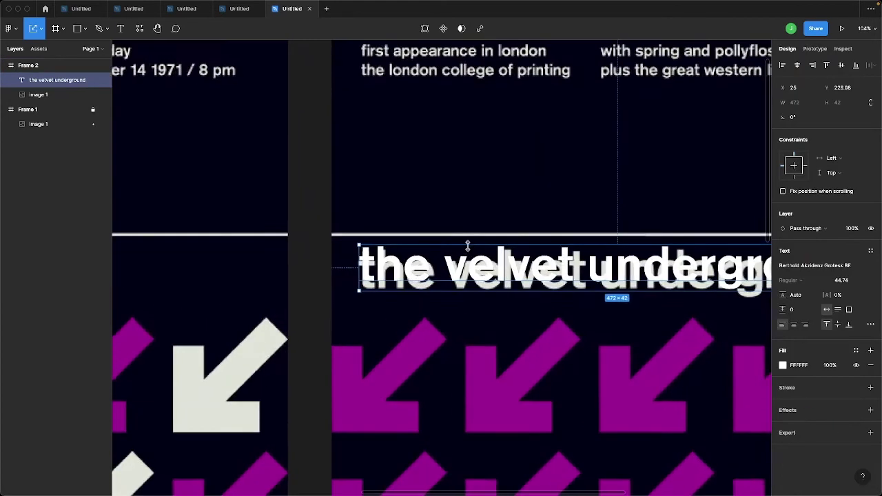
{"action": "scroll", "coordinate": [443, 321], "scroll_direction": "right", "scroll_amount": 1}
{"action": "scroll", "coordinate": [496, 348], "scroll_direction": "left", "scroll_amount": 3}
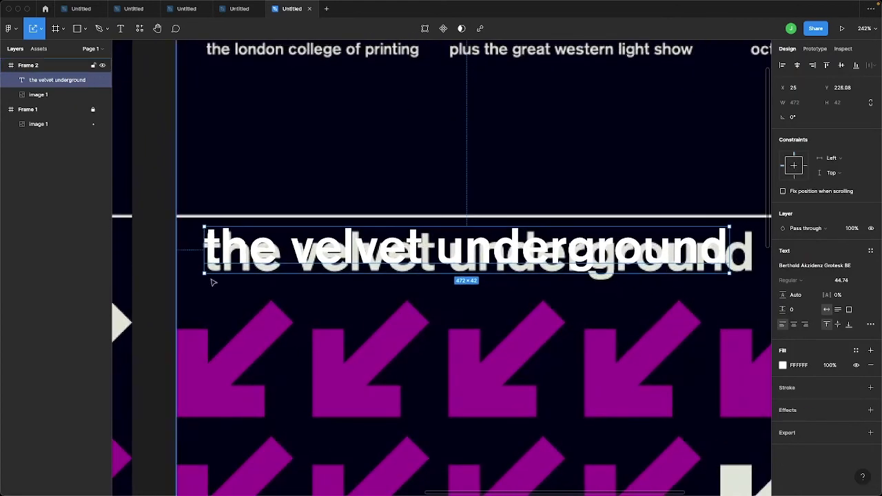
{"action": "left_click_drag", "start_coordinate": [232, 248], "coordinate": [233, 253]}
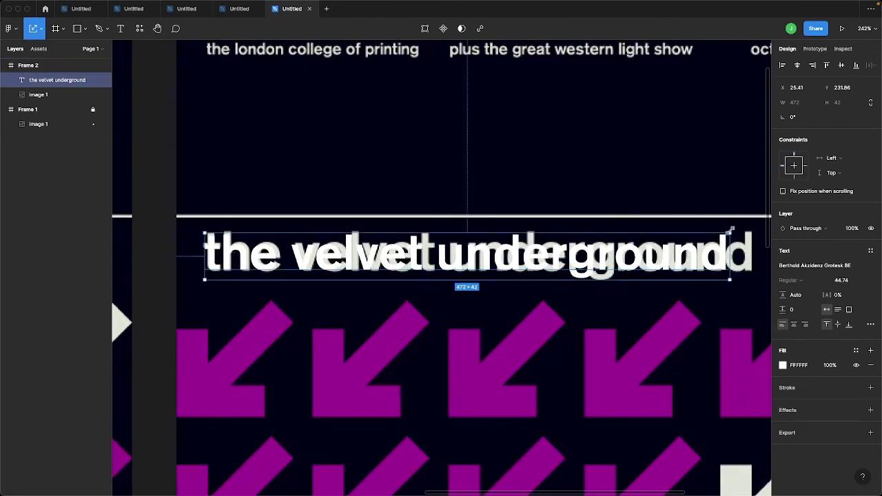
{"action": "left_click_drag", "start_coordinate": [731, 234], "coordinate": [727, 230]}
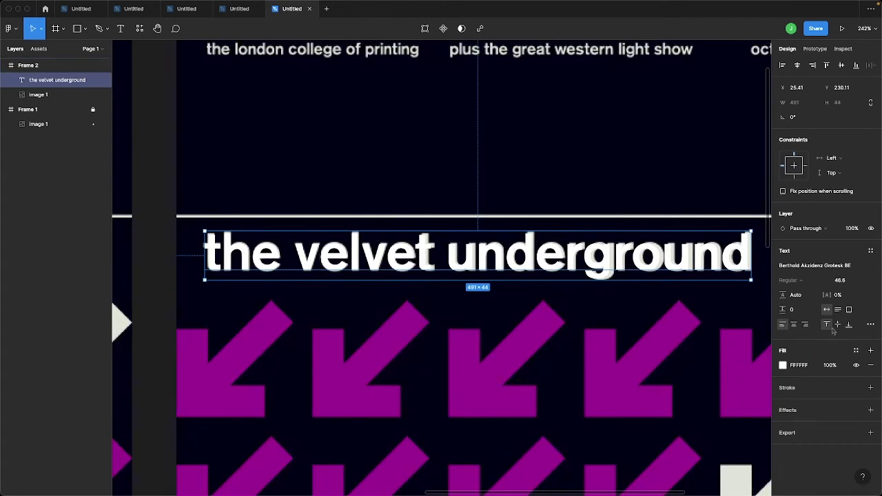
Set the title's letter spacing to 0.25%
{"action": "left_click_drag", "start_coordinate": [826, 295], "coordinate": [827, 295]}
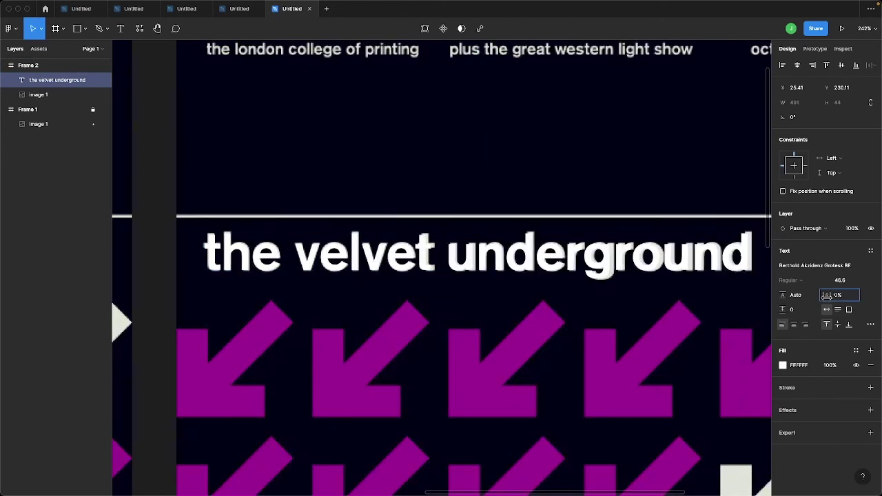
{"action": "left_click_drag", "start_coordinate": [827, 295], "coordinate": [830, 295]}
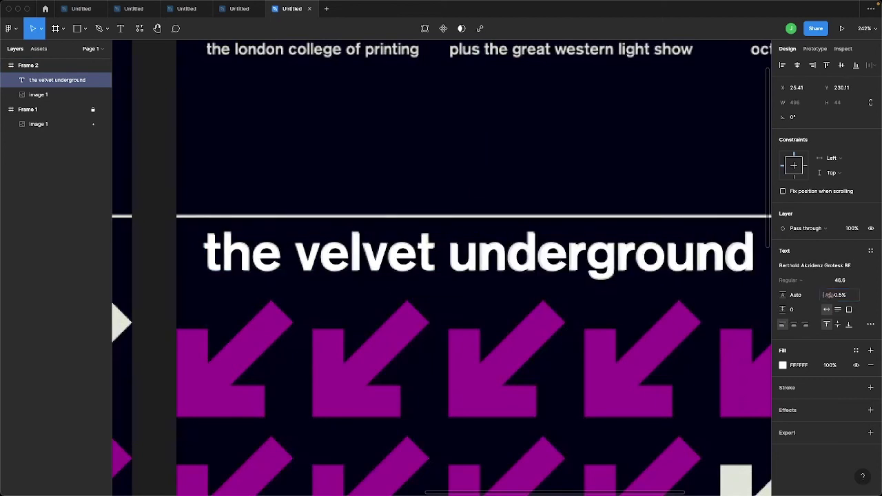
{"action": "left_click", "coordinate": [839, 299]}
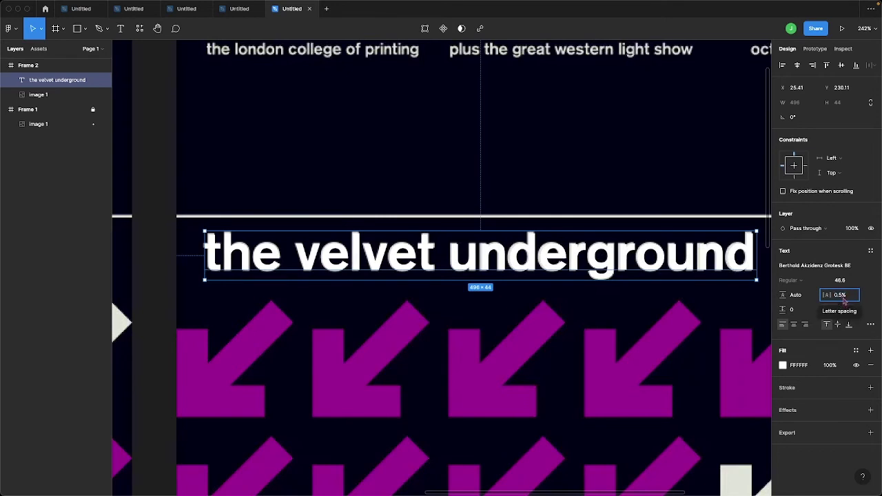
{"action": "type", "text": "0.25"}
{"action": "key", "text": "Return"}
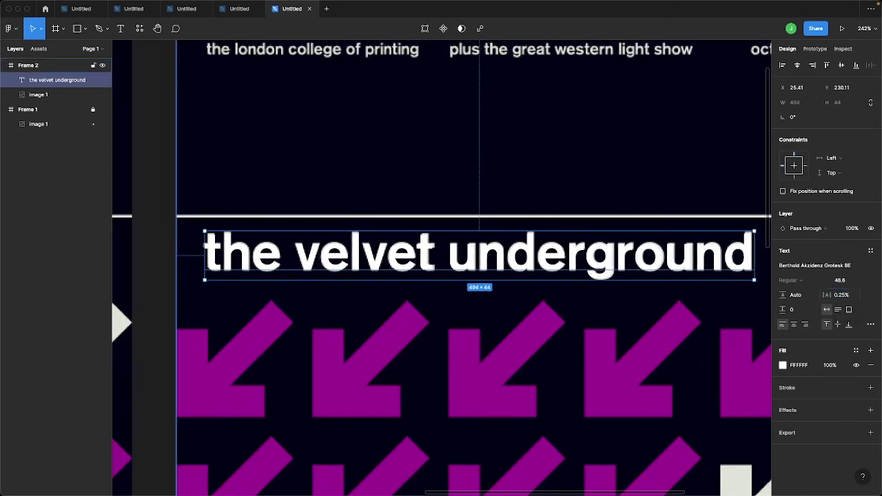
{"action": "scroll", "coordinate": [474, 407], "scroll_direction": "down", "scroll_amount": 1}
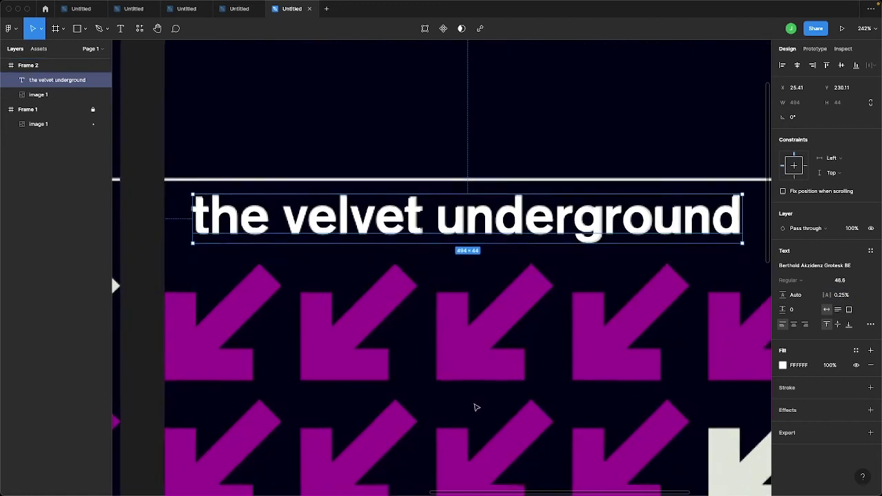
{"action": "scroll", "coordinate": [473, 407], "scroll_direction": "down", "scroll_amount": 5}
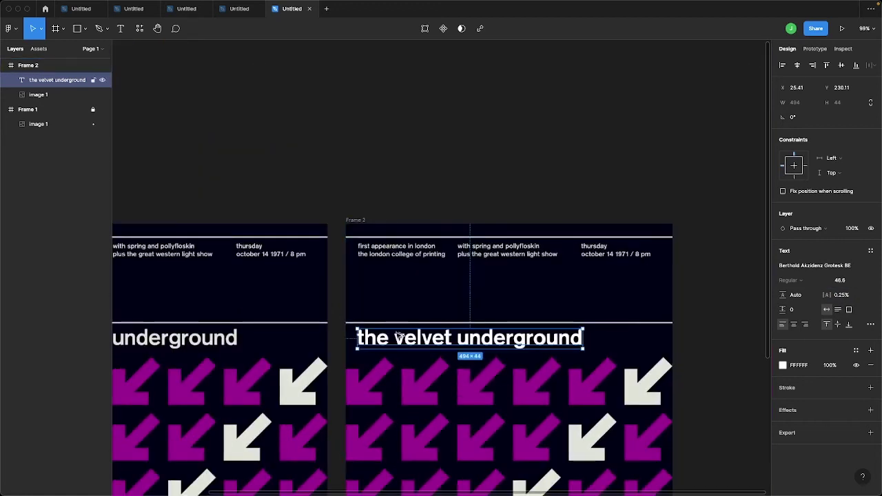
Copy the title to the top of Frame 2 and retype it as 'first appearance in london'
{"action": "mouse_move", "coordinate": [401, 337]}
{"action": "left_mouse_down"}
{"action": "mouse_move", "coordinate": [401, 240]}
{"action": "mouse_move", "coordinate": [394, 249]}
{"action": "left_mouse_up"}
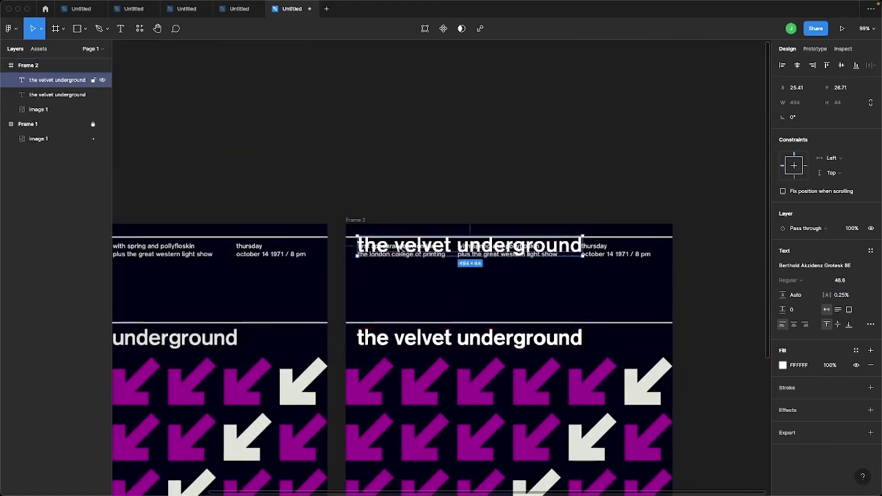
{"action": "scroll", "coordinate": [393, 249], "scroll_direction": "up", "scroll_amount": 8}
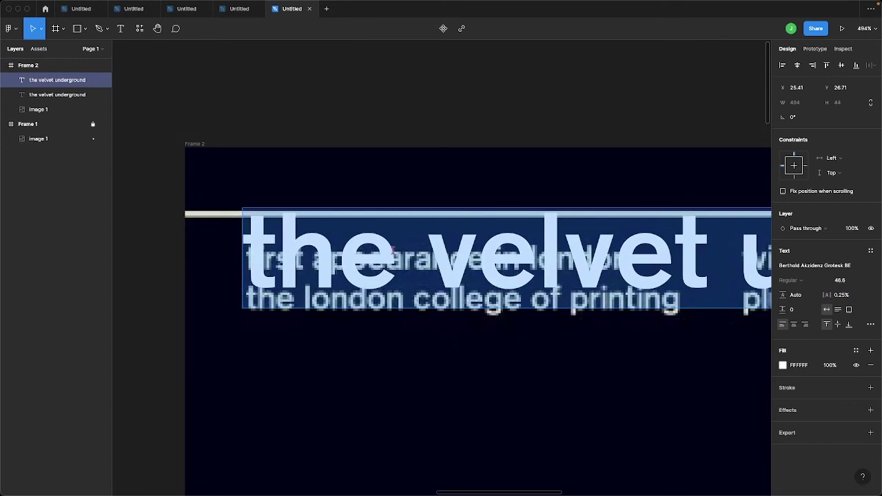
{"action": "type", "text": "t"}
{"action": "key", "text": "BackSpace"}
{"action": "type", "text": "first appe"}
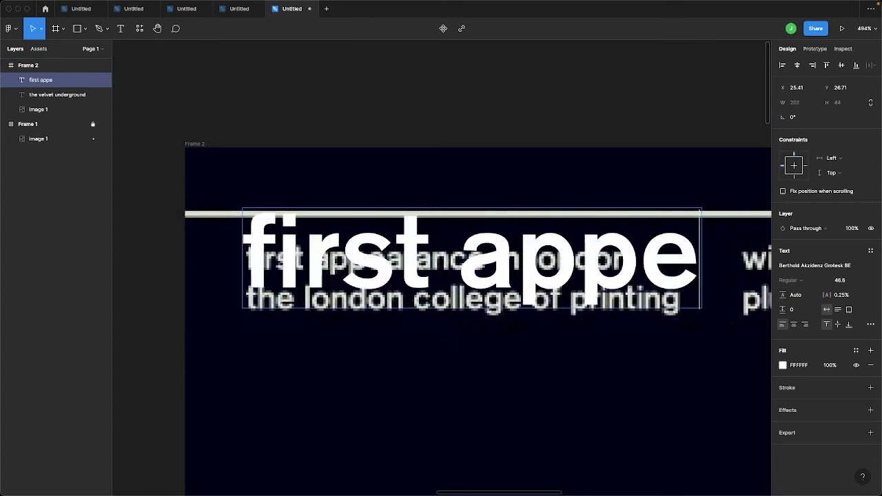
{"action": "type", "text": "ar"}
{"action": "key", "text": "ctrl+minus"}
{"action": "key", "text": "ctrl+minus"}
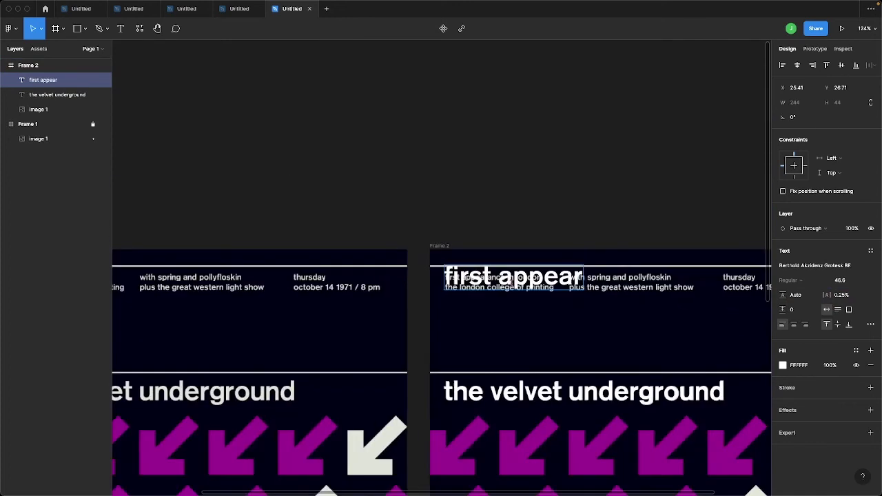
{"action": "type", "text": "amn"}
{"action": "key", "text": "BackSpace"}
{"action": "key", "text": "BackSpace"}
{"action": "type", "text": "nce"}
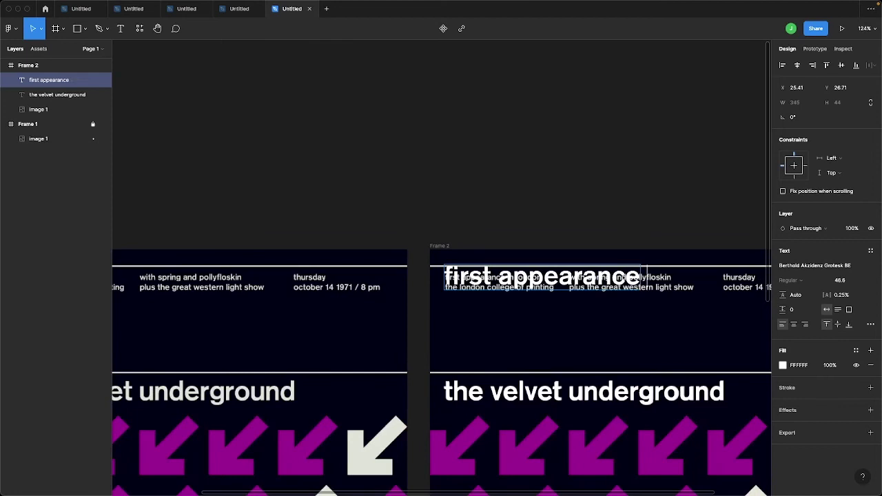
{"action": "type", "text": " in london"}
{"action": "key", "text": "Escape"}
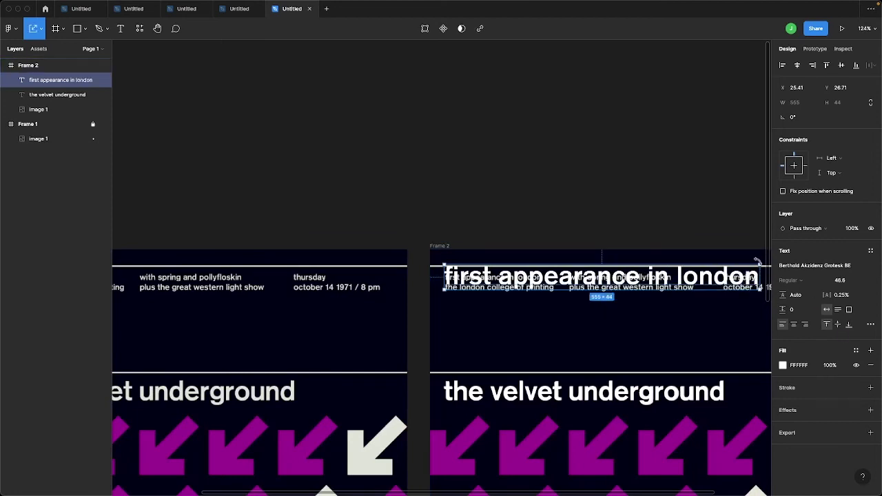
Scale the caption down to 14.09, move it onto the reference line, and give it 2.25% letter spacing
{"action": "left_click_drag", "start_coordinate": [759, 261], "coordinate": [557, 290]}
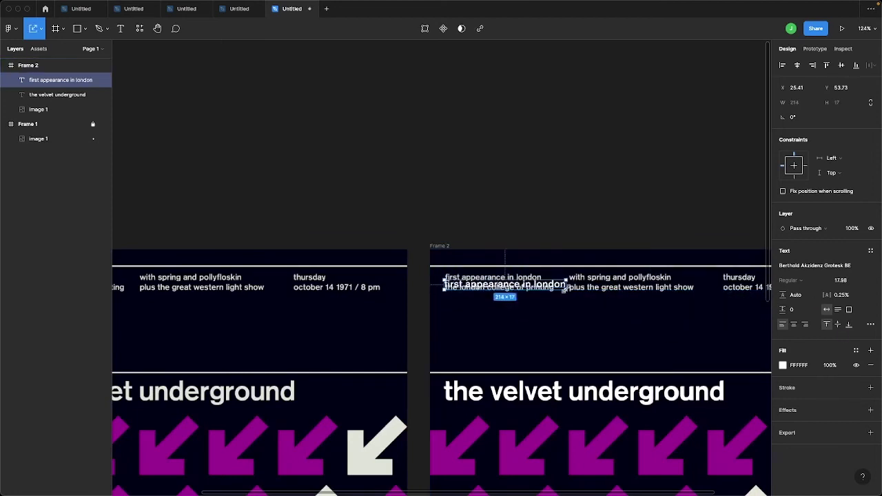
{"action": "left_click_drag", "start_coordinate": [558, 289], "coordinate": [543, 281]}
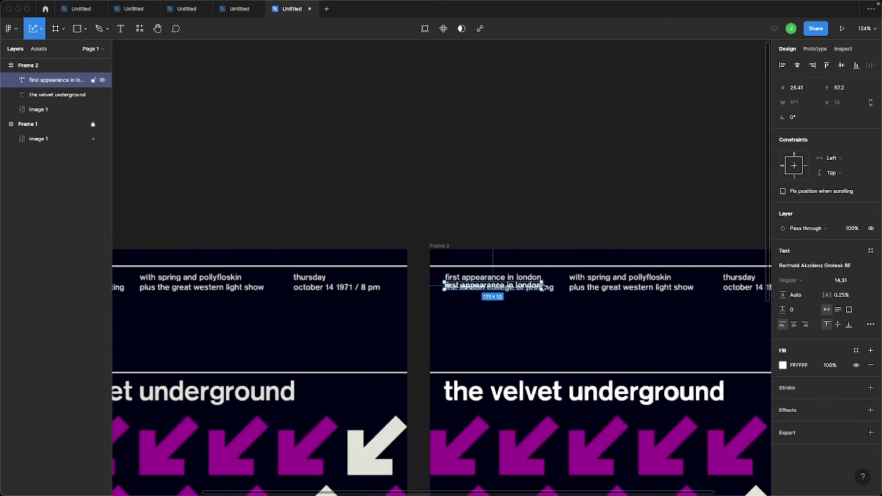
{"action": "scroll", "coordinate": [542, 282], "scroll_direction": "down", "scroll_amount": 5}
{"action": "scroll", "coordinate": [466, 293], "scroll_direction": "up", "scroll_amount": 2}
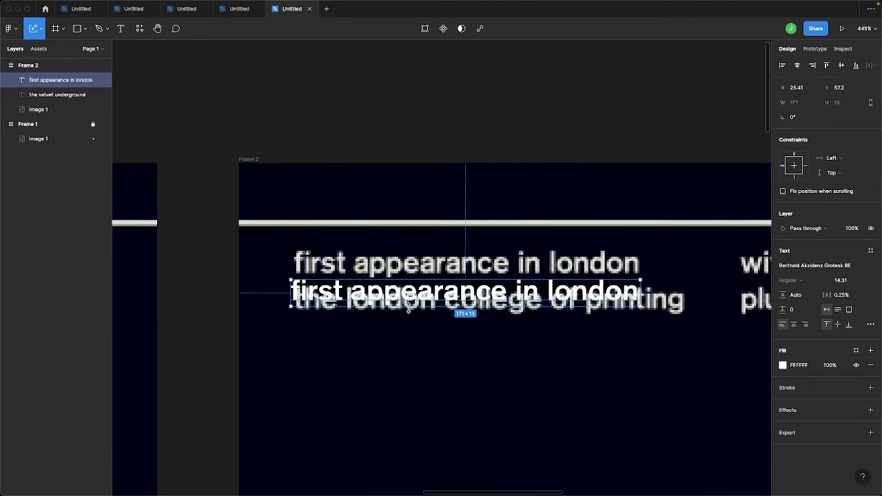
{"action": "left_click_drag", "start_coordinate": [386, 295], "coordinate": [390, 269]}
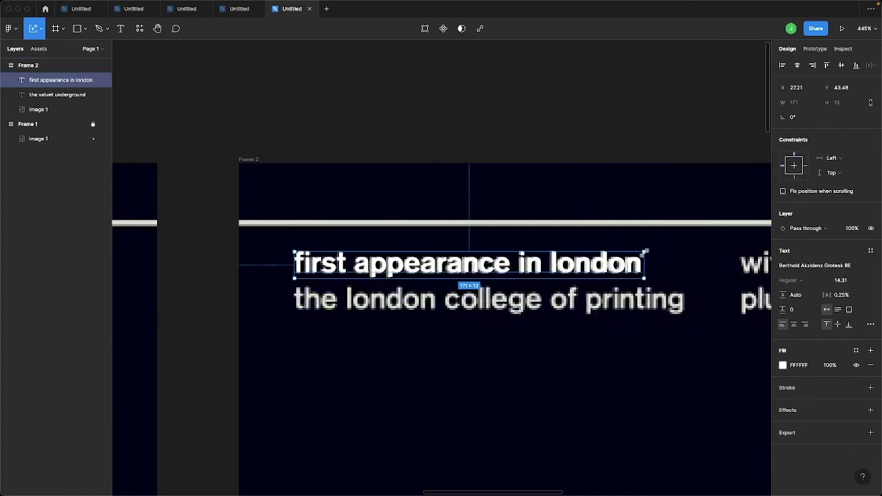
{"action": "left_click_drag", "start_coordinate": [826, 295], "coordinate": [830, 295]}
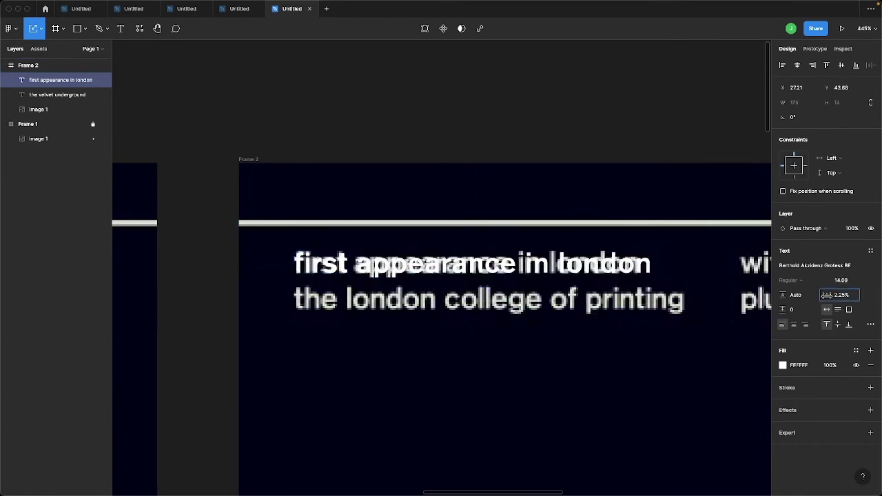
{"action": "scroll", "coordinate": [441, 275], "scroll_direction": "down", "scroll_amount": 2}
Add a 'the london college of printing' line below and duplicate it into the middle column
{"action": "key", "text": "t"}
{"action": "left_click", "coordinate": [256, 256]}
{"action": "type", "text": "the london college of printing"}
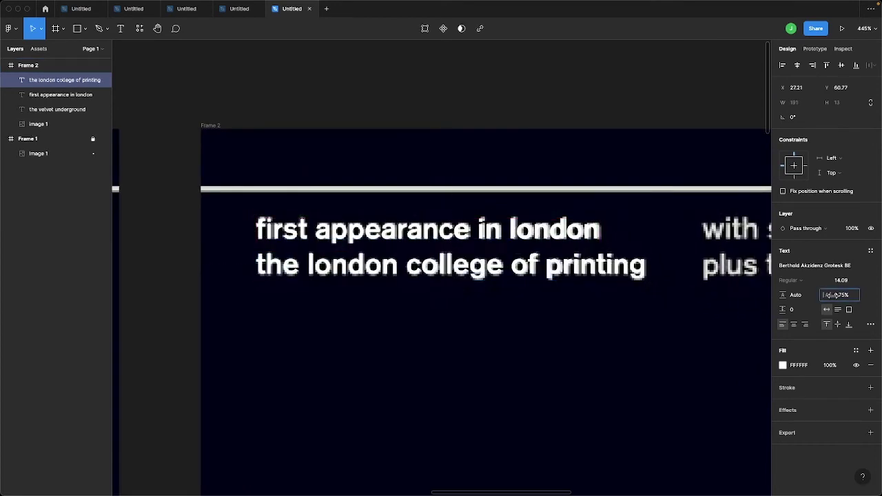
{"action": "scroll", "coordinate": [440, 276], "scroll_direction": "up", "scroll_amount": 5}
{"action": "key", "text": "ctrl+d"}
{"action": "left_click_drag", "start_coordinate": [417, 314], "coordinate": [582, 314]}
{"action": "key", "text": "t"}
{"action": "left_click", "coordinate": [511, 301]}
Retype the middle-column copies as 'with spring and pollyfloskin' and 'plus the great western light show'
{"action": "type", "text": "with spring and pollyfloskin"}
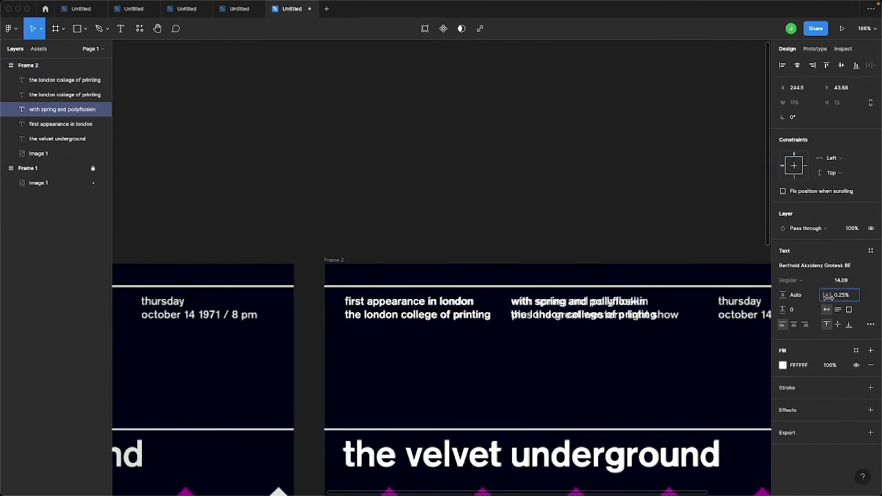
{"action": "double_click", "coordinate": [551, 314]}
{"action": "key", "text": "ctrl+a"}
{"action": "type", "text": "plus the great western light show"}
{"action": "key", "text": "Escape"}
Copy the lines into the right column as 'thursday' and 'october 14 1971 / 8 pm' with 1.75% letter spacing
{"action": "scroll", "coordinate": [353, 336], "scroll_direction": "right", "scroll_amount": 3}
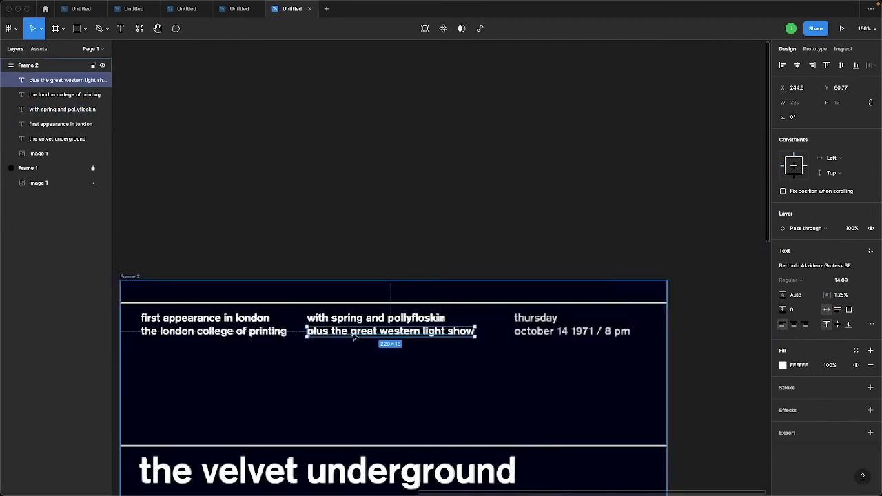
{"action": "left_click", "coordinate": [376, 318], "text": "shift"}
{"action": "key", "text": "ctrl+d"}
{"action": "left_click_drag", "start_coordinate": [353, 331], "coordinate": [562, 330]}
{"action": "type", "text": "thursdayoctober 14 1971/ 8 pm"}
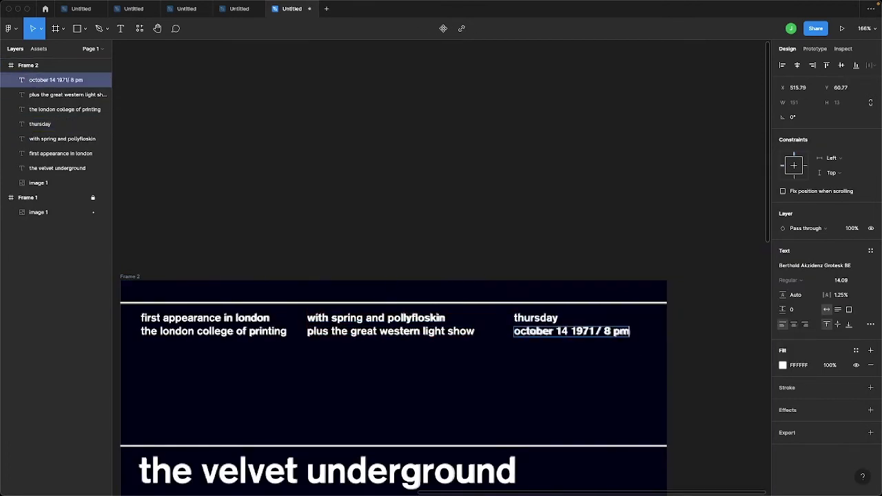
{"action": "key", "text": "Escape"}
{"action": "left_click_drag", "start_coordinate": [825, 294], "coordinate": [827, 294]}
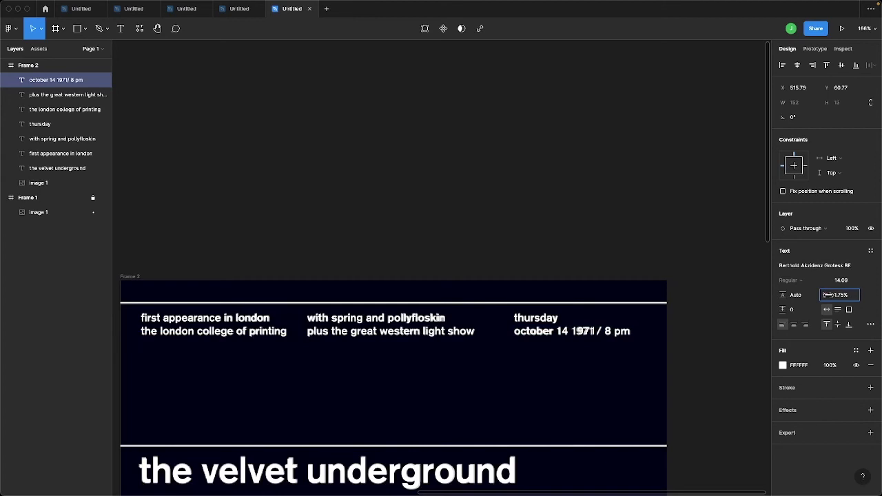
{"action": "scroll", "coordinate": [472, 372], "scroll_direction": "down", "scroll_amount": 2}
{"action": "scroll", "coordinate": [473, 376], "scroll_direction": "down", "scroll_amount": 2}
{"action": "scroll", "coordinate": [473, 388], "scroll_direction": "down", "scroll_amount": 2}
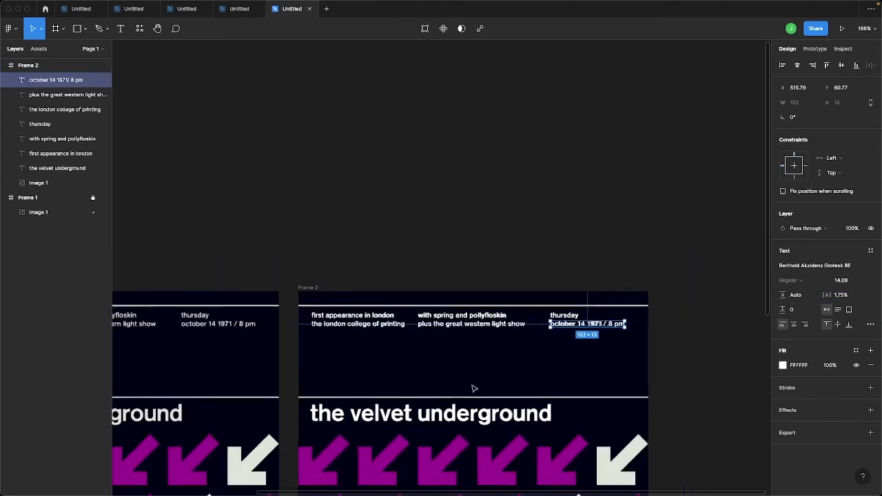
{"action": "scroll", "coordinate": [473, 388], "scroll_direction": "down", "scroll_amount": 1}
{"action": "left_click", "coordinate": [474, 233]}
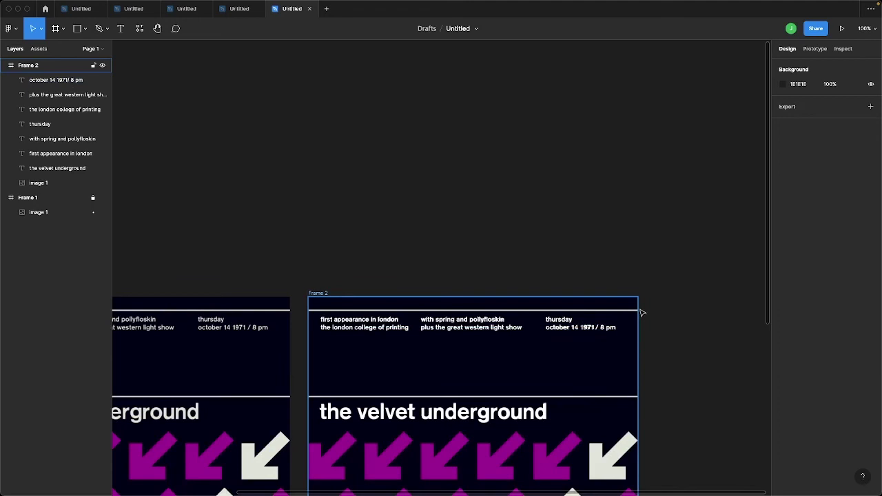
Draw a straight line across the top of Frame 2
{"action": "scroll", "coordinate": [416, 363], "scroll_direction": "down", "scroll_amount": 1}
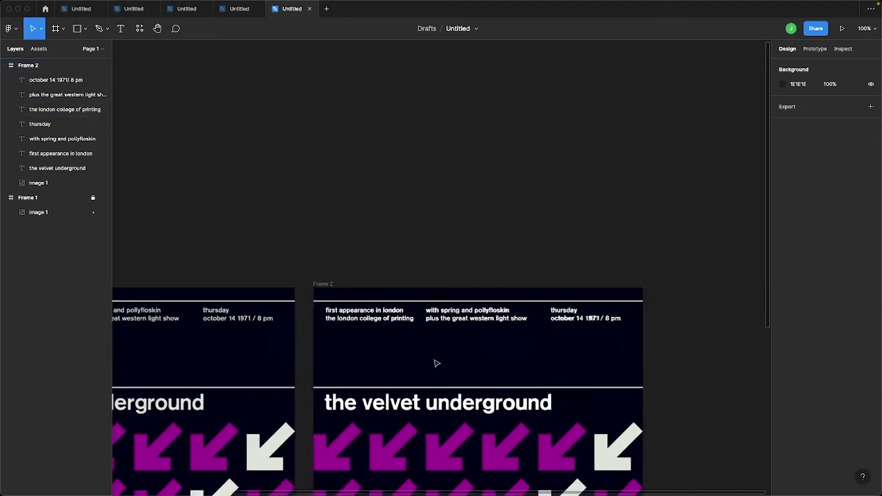
{"action": "scroll", "coordinate": [421, 363], "scroll_direction": "down", "scroll_amount": 2}
{"action": "scroll", "coordinate": [427, 363], "scroll_direction": "down", "scroll_amount": 2}
{"action": "scroll", "coordinate": [433, 363], "scroll_direction": "down", "scroll_amount": 1}
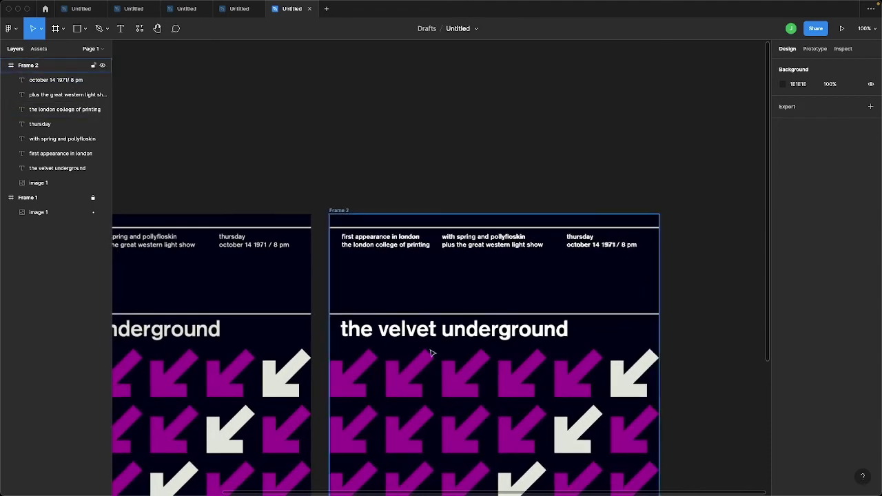
{"action": "left_click", "coordinate": [87, 33]}
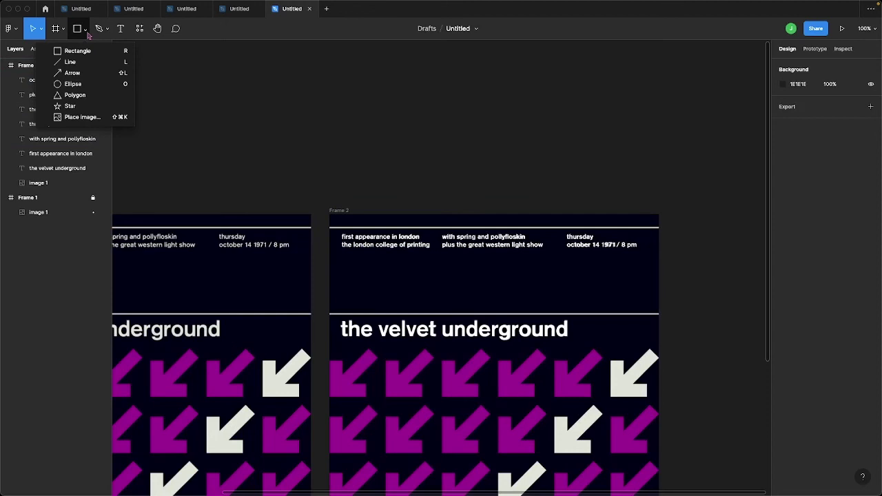
{"action": "left_click", "coordinate": [84, 67]}
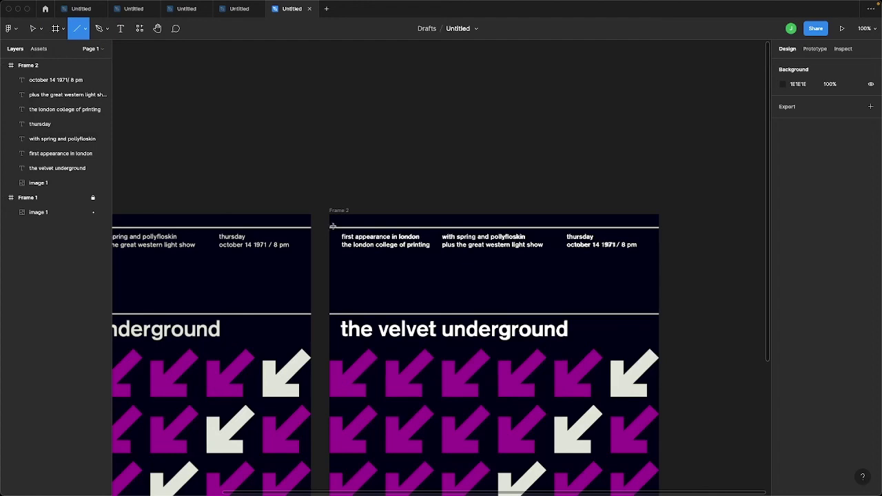
{"action": "left_click_drag", "start_coordinate": [332, 226], "coordinate": [660, 229]}
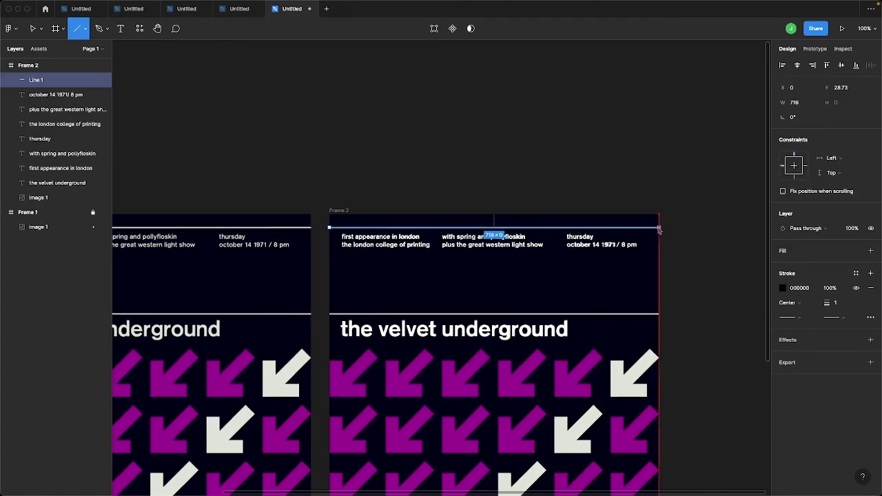
{"action": "left_click_drag", "start_coordinate": [660, 229], "coordinate": [660, 230]}
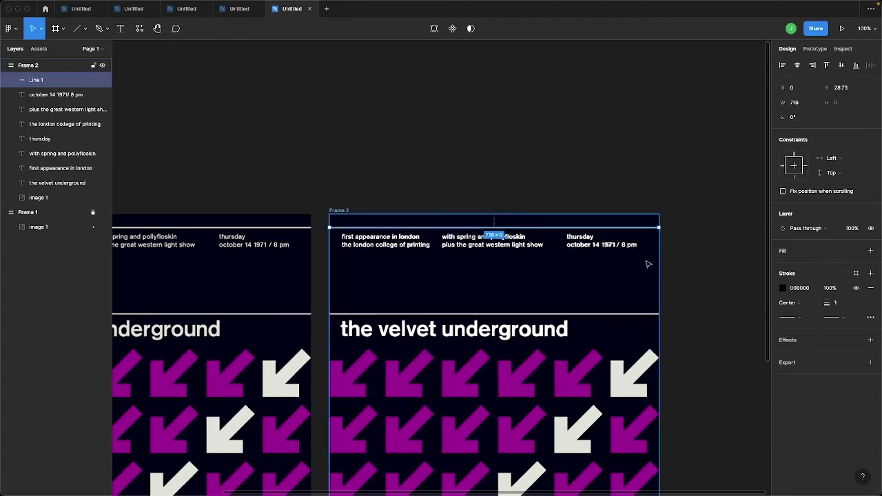
Make the line white FFFFFF with stroke weight 2 and copy it down above the title
{"action": "left_click", "coordinate": [783, 288]}
{"action": "left_click_drag", "start_coordinate": [709, 294], "coordinate": [635, 259]}
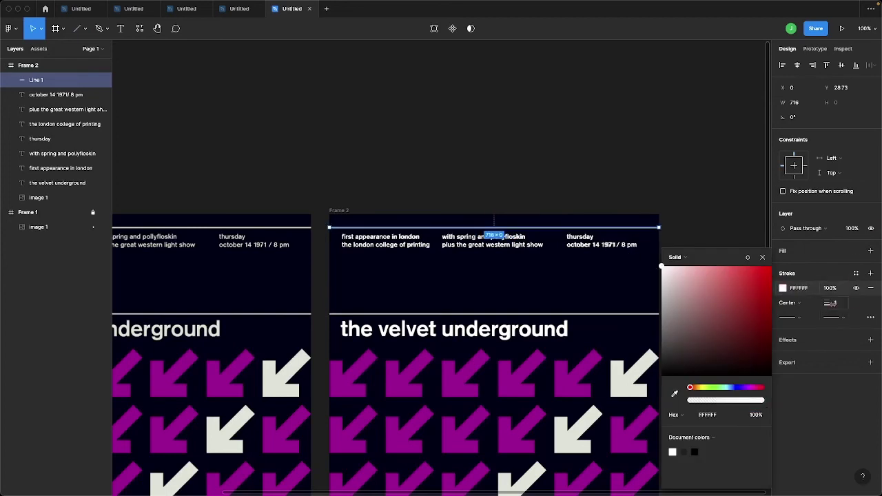
{"action": "left_click_drag", "start_coordinate": [831, 303], "coordinate": [831, 303]}
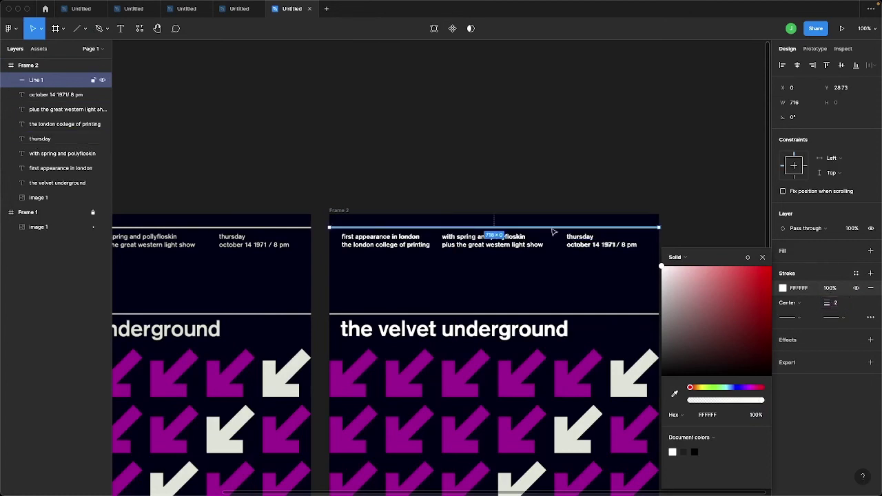
{"action": "left_click_drag", "start_coordinate": [554, 230], "coordinate": [564, 317]}
{"action": "scroll", "coordinate": [516, 301], "scroll_direction": "down", "scroll_amount": 5}
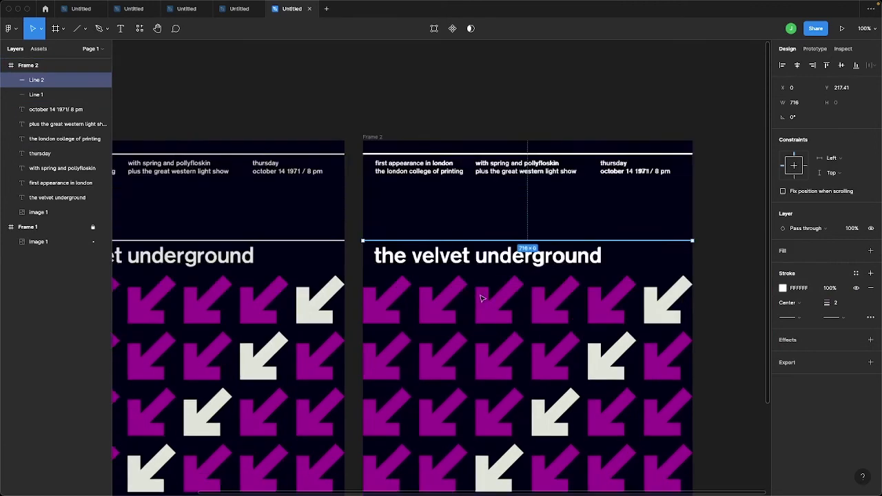
{"action": "scroll", "coordinate": [468, 297], "scroll_direction": "down", "scroll_amount": 2}
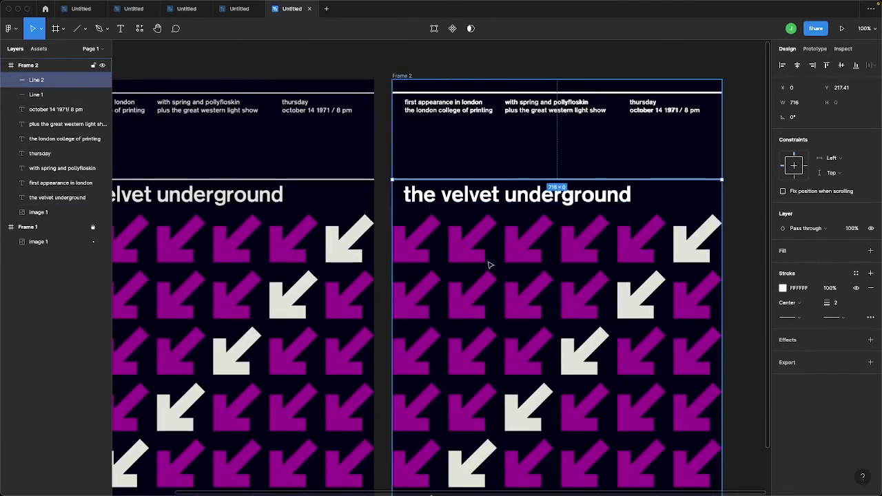
{"action": "scroll", "coordinate": [487, 265], "scroll_direction": "up", "scroll_amount": 5}
{"action": "scroll", "coordinate": [487, 264], "scroll_direction": "down", "scroll_amount": 3}
{"action": "scroll", "coordinate": [487, 265], "scroll_direction": "up", "scroll_amount": 2}
Draw a tall grey stem bar about 78 units high and a copy rotated -90° into the horizontal foot
{"action": "scroll", "coordinate": [487, 265], "scroll_direction": "down", "scroll_amount": 2}
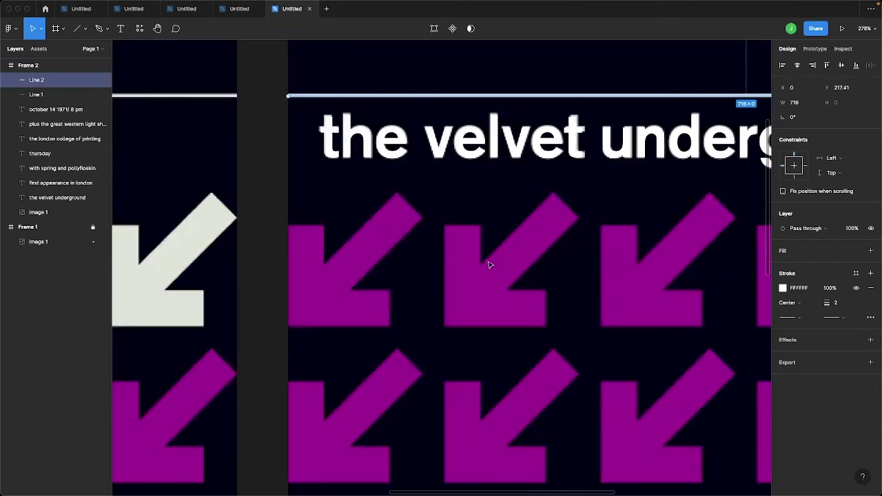
{"action": "key", "text": "r"}
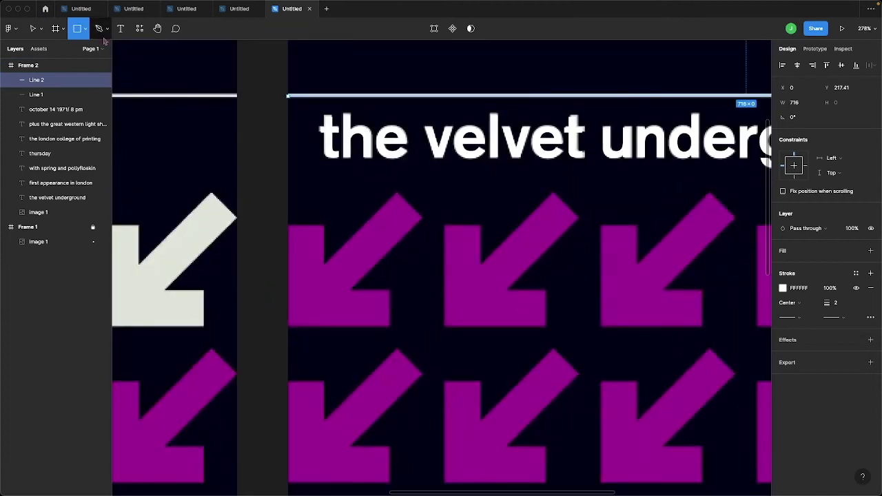
{"action": "left_click", "coordinate": [86, 29]}
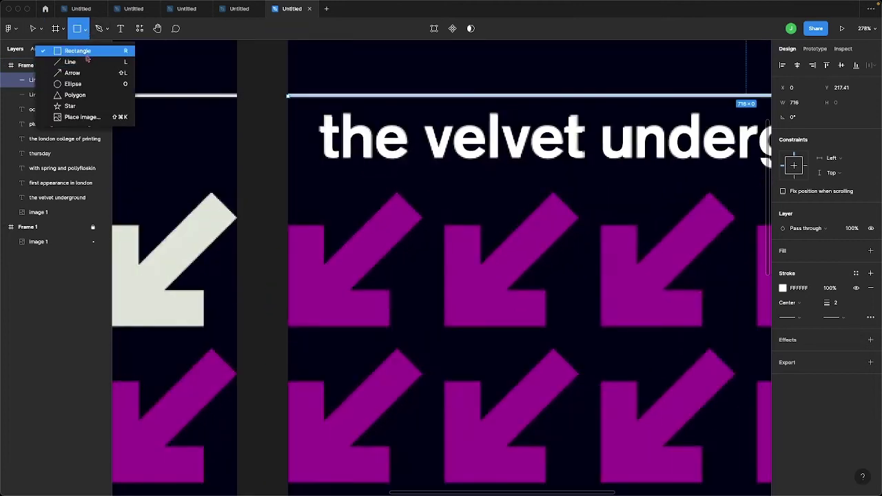
{"action": "left_click", "coordinate": [463, 273]}
{"action": "key", "text": "ctrl+z"}
{"action": "key", "text": "r"}
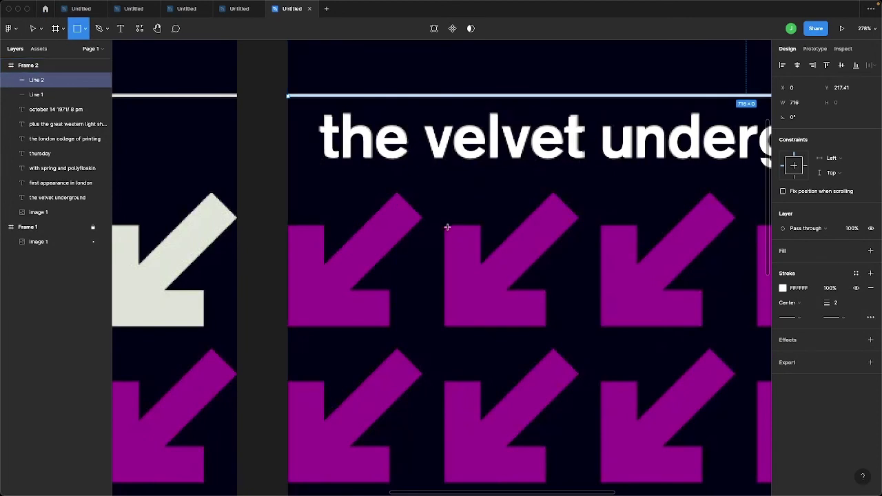
{"action": "left_click_drag", "start_coordinate": [444, 225], "coordinate": [483, 330]}
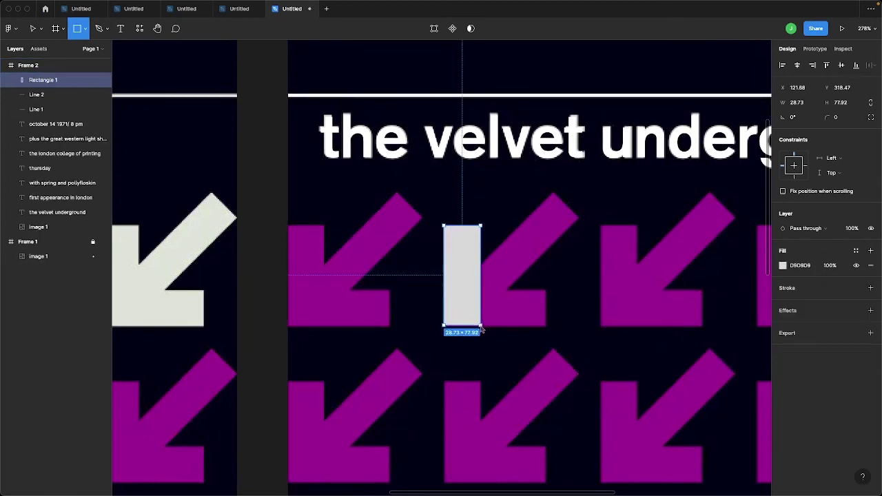
{"action": "left_click_drag", "start_coordinate": [482, 329], "coordinate": [481, 327]}
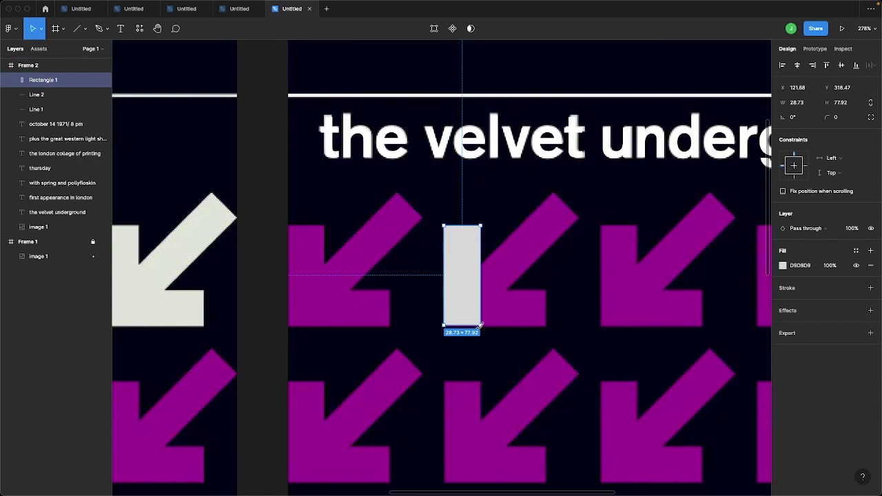
{"action": "key", "text": "ctrl+d"}
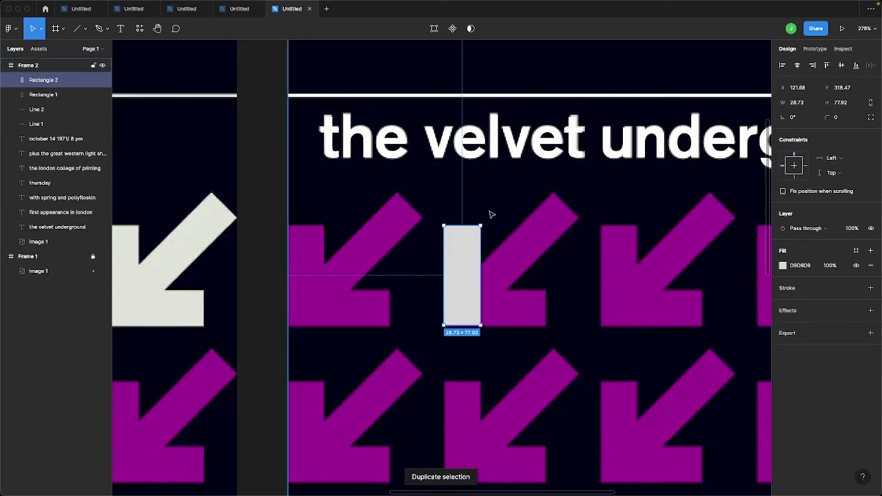
{"action": "mouse_move", "coordinate": [489, 224]}
{"action": "left_mouse_down"}
{"action": "mouse_move", "coordinate": [527, 304]}
{"action": "mouse_move", "coordinate": [517, 315]}
{"action": "left_mouse_up"}
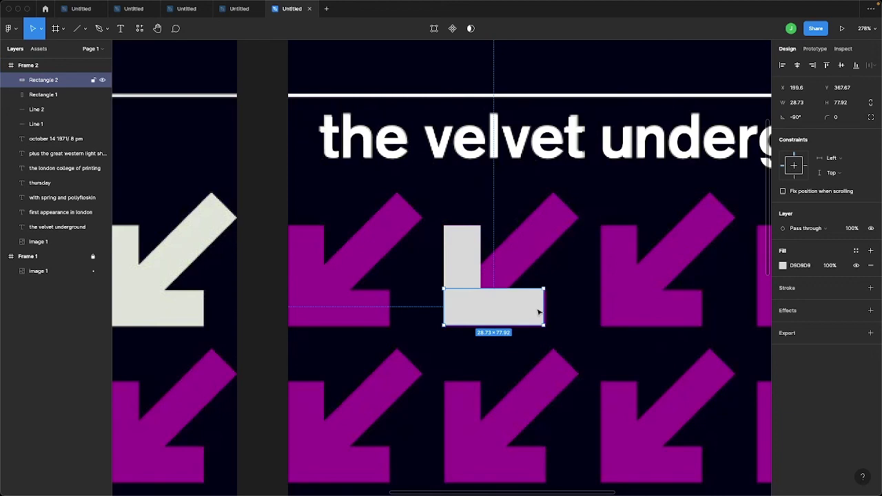
{"action": "left_click_drag", "start_coordinate": [544, 308], "coordinate": [545, 308]}
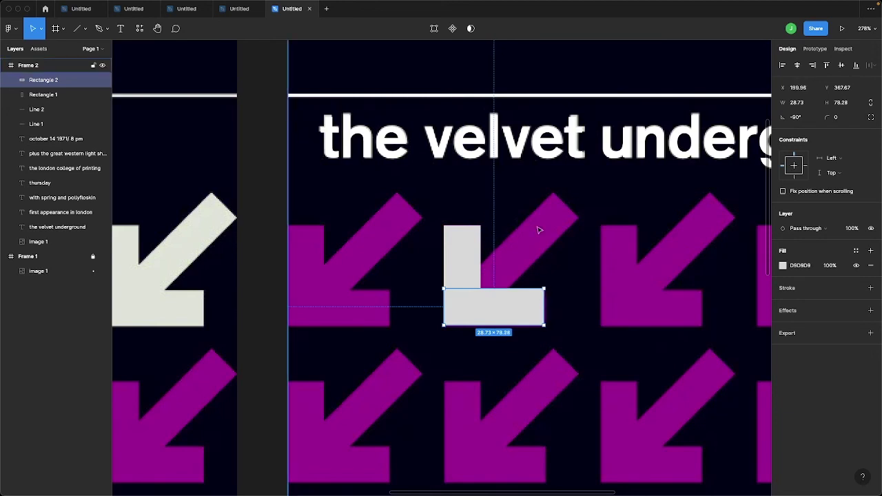
Add a third bar tilted 45° as the diagonal, fitted into the corner, then select it with the stem
{"action": "left_click", "coordinate": [529, 260]}
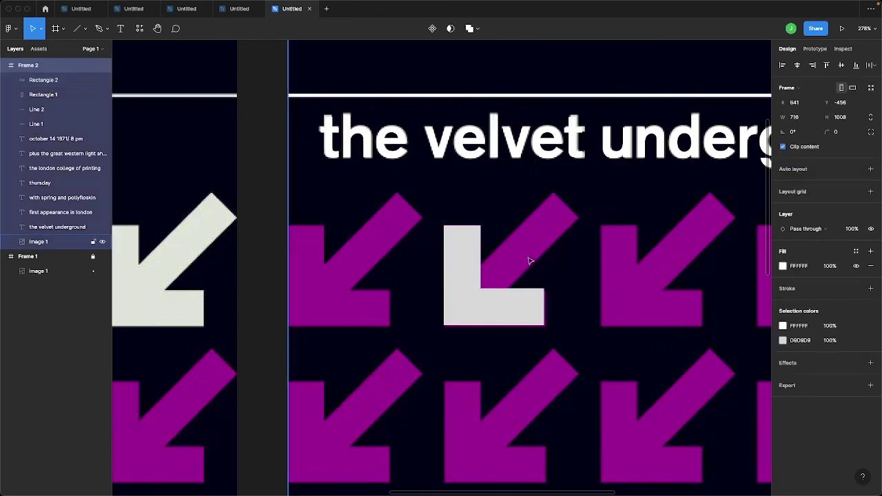
{"action": "key", "text": "r"}
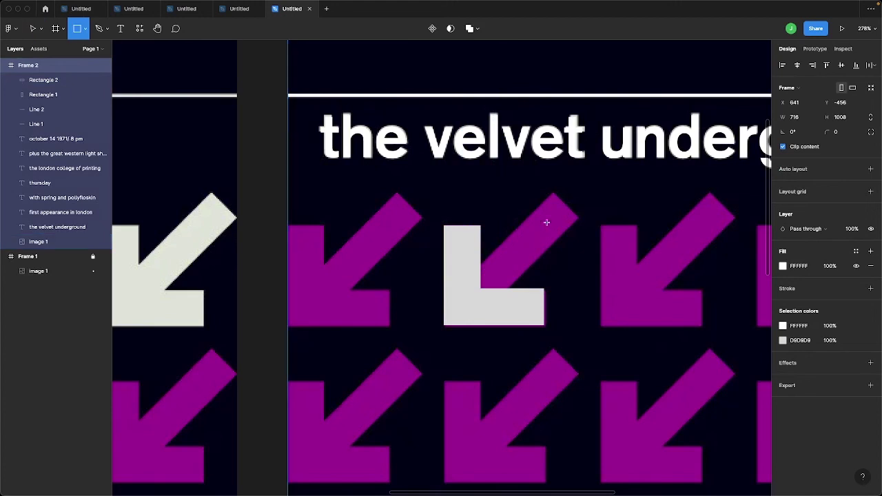
{"action": "left_click_drag", "start_coordinate": [555, 196], "coordinate": [600, 315]}
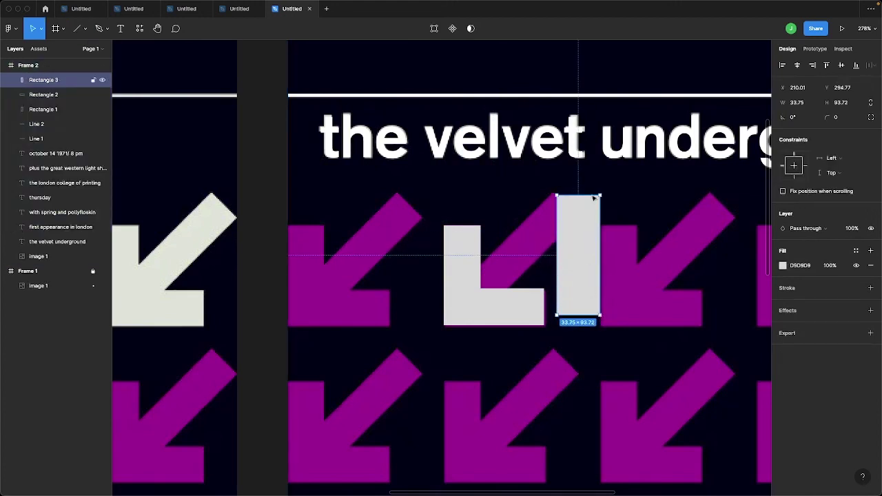
{"action": "left_click_drag", "start_coordinate": [609, 197], "coordinate": [634, 238]}
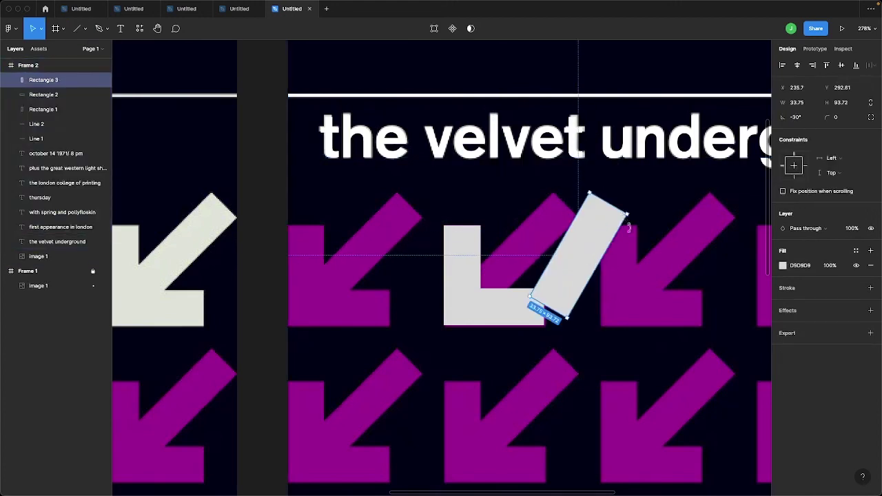
{"action": "left_click_drag", "start_coordinate": [559, 233], "coordinate": [549, 230]}
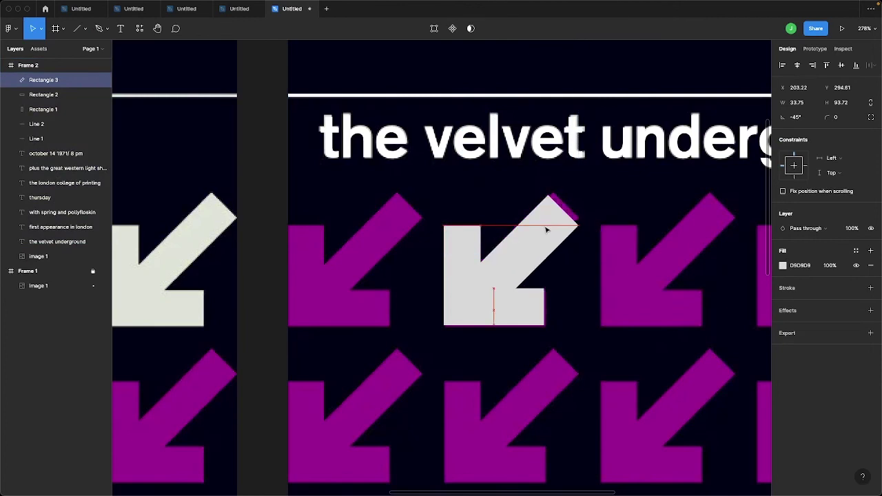
{"action": "key", "text": "Up"}
{"action": "key", "text": "Up"}
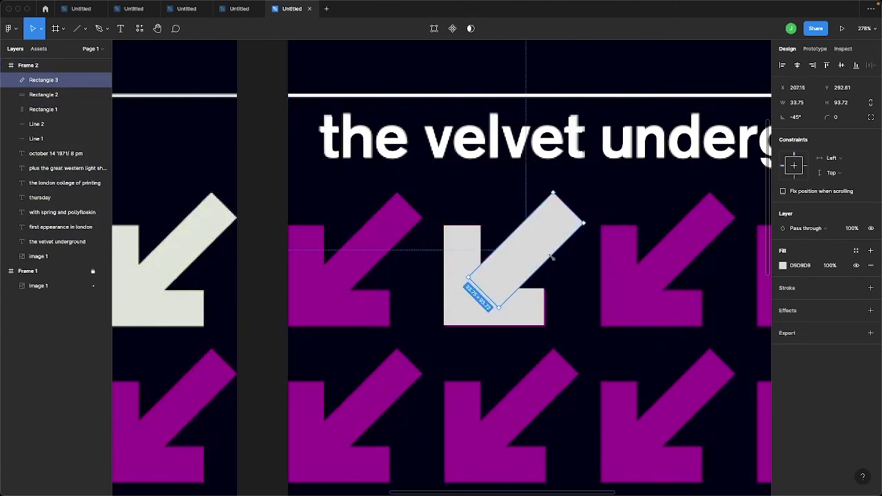
{"action": "left_click_drag", "start_coordinate": [551, 257], "coordinate": [545, 253]}
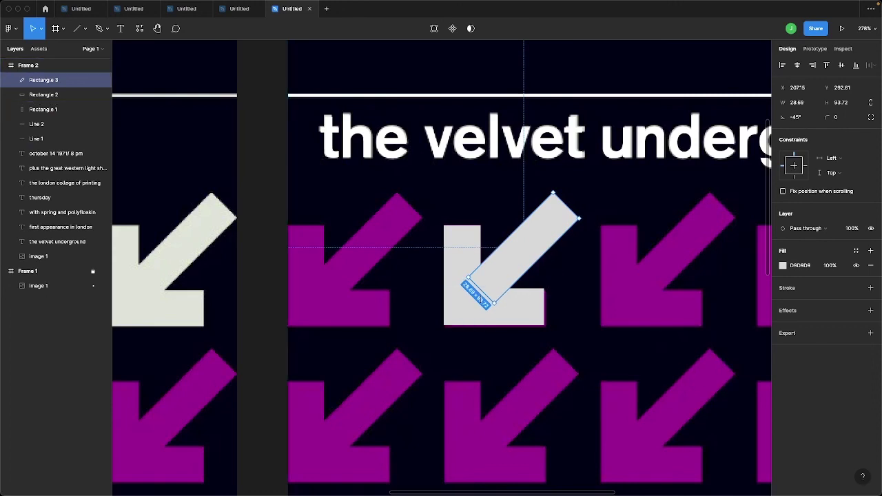
{"action": "left_click", "coordinate": [462, 245], "text": "shift"}
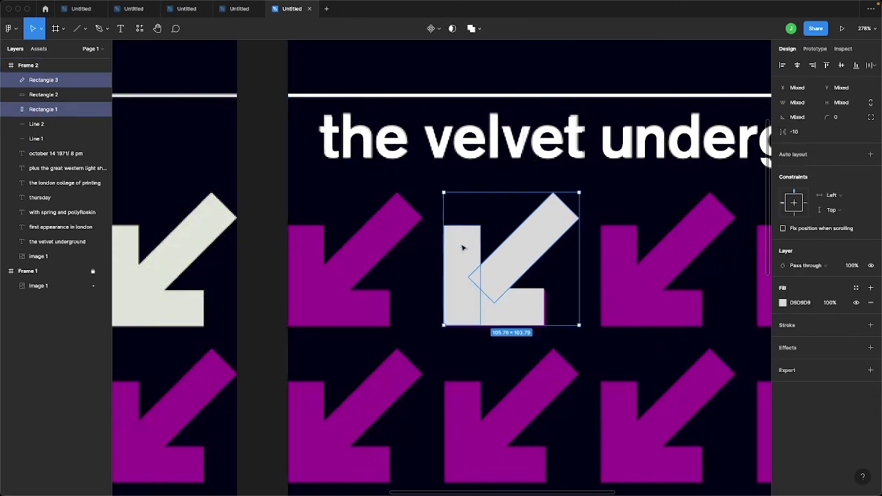
Union the stem, foot and diagonal bars into one arrow shape, undoing an accidental move
{"action": "left_click", "coordinate": [520, 301], "text": "shift"}
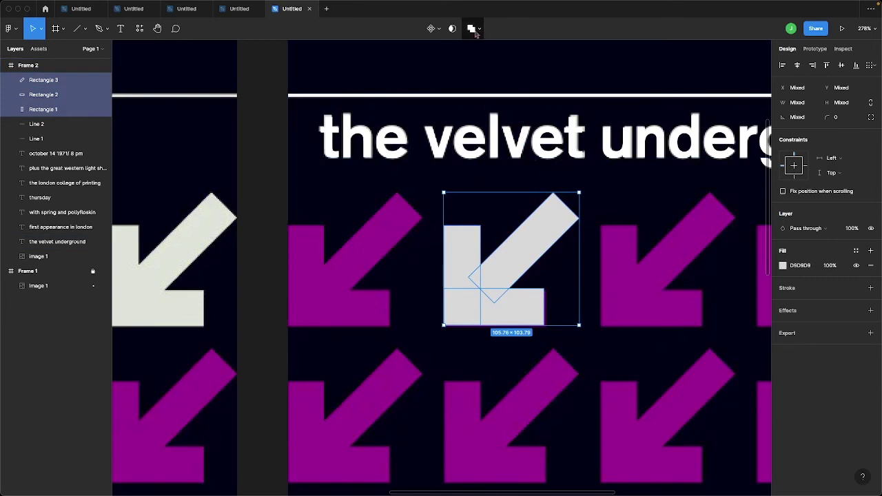
{"action": "left_click", "coordinate": [481, 31]}
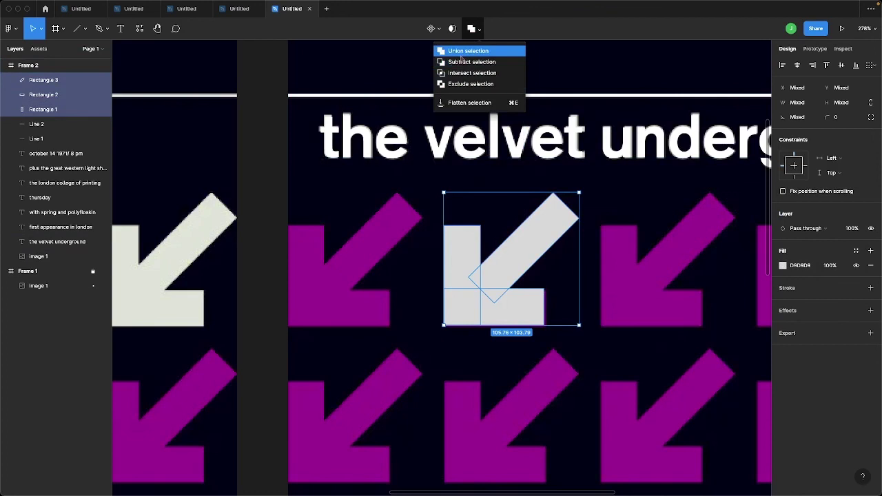
{"action": "left_click", "coordinate": [462, 58]}
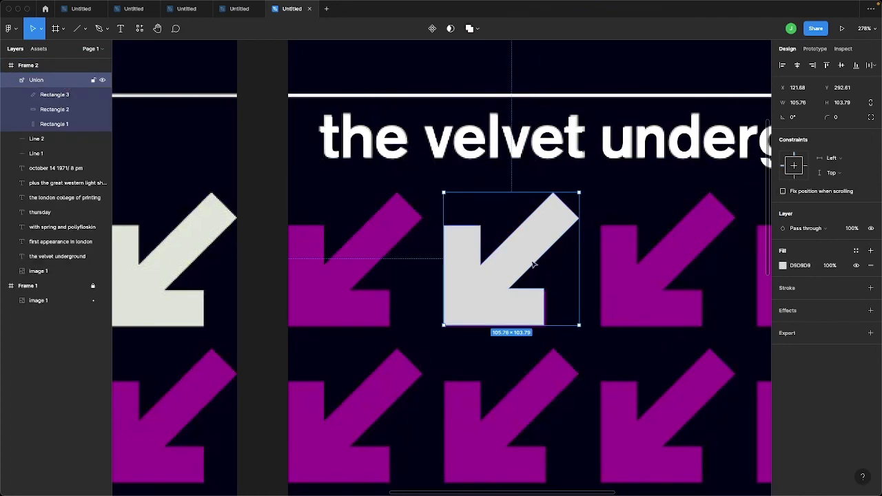
{"action": "left_click_drag", "start_coordinate": [528, 261], "coordinate": [599, 278]}
{"action": "key", "text": "ctrl+z"}
Fill the merged arrow with the poster's magenta A3248F and move it to Frame 2's left edge
{"action": "key", "text": "i"}
{"action": "left_click", "coordinate": [625, 289]}
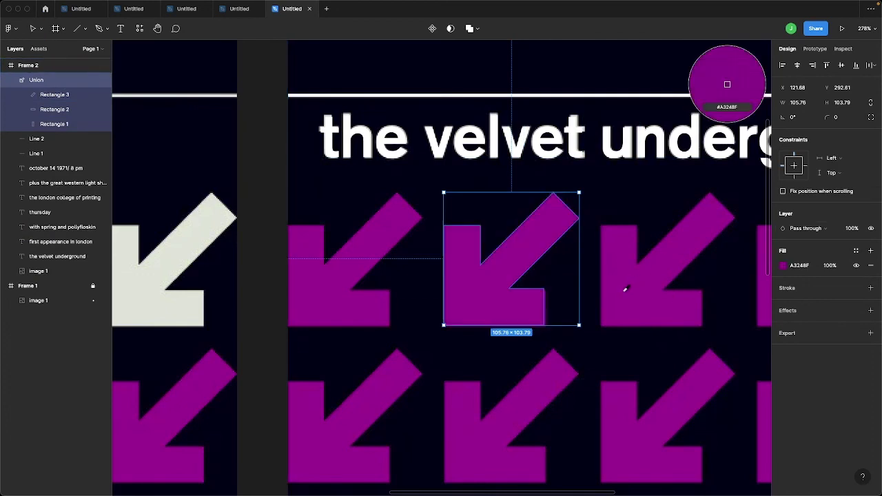
{"action": "scroll", "coordinate": [625, 297], "scroll_direction": "down", "scroll_amount": 3}
{"action": "scroll", "coordinate": [625, 297], "scroll_direction": "down", "scroll_amount": 3}
{"action": "scroll", "coordinate": [622, 296], "scroll_direction": "down", "scroll_amount": 2}
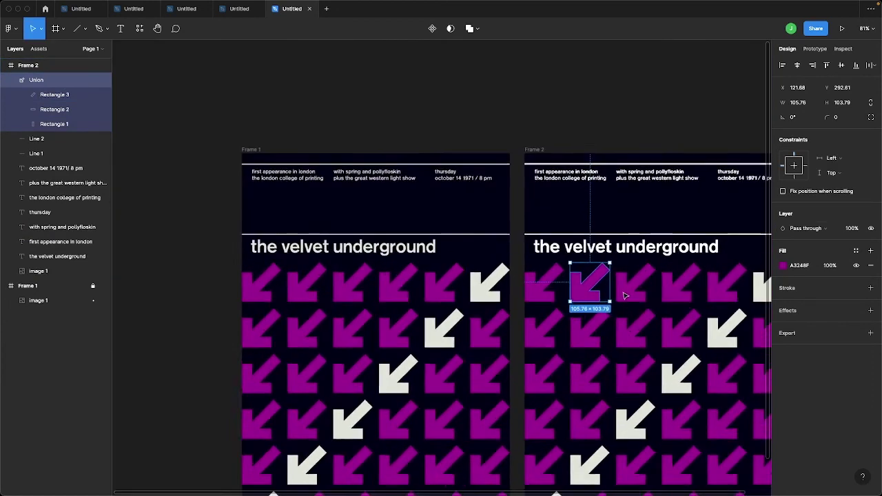
{"action": "scroll", "coordinate": [551, 269], "scroll_direction": "down", "scroll_amount": 3}
{"action": "scroll", "coordinate": [522, 256], "scroll_direction": "up", "scroll_amount": 3}
{"action": "left_click_drag", "start_coordinate": [549, 313], "coordinate": [482, 313]}
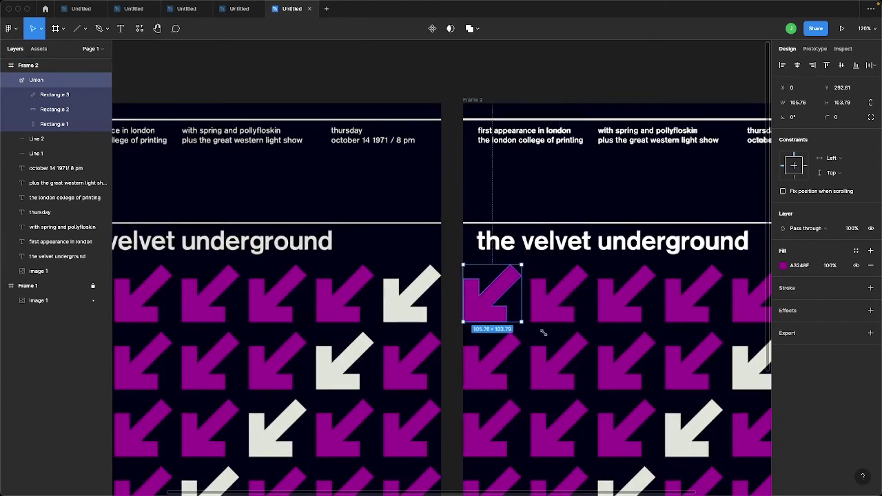
Duplicate the arrow across the top row and space all six arrows 16 px apart
{"action": "scroll", "coordinate": [544, 335], "scroll_direction": "right", "scroll_amount": 5}
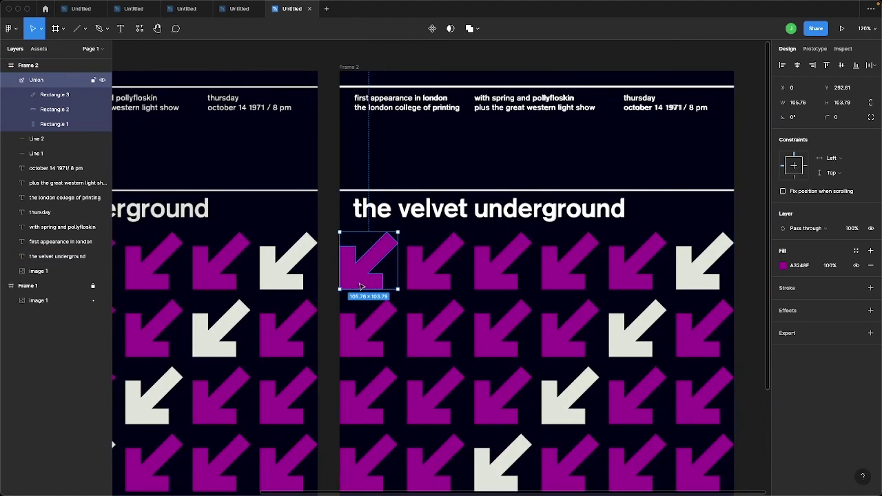
{"action": "left_click_drag", "start_coordinate": [363, 286], "coordinate": [429, 286]}
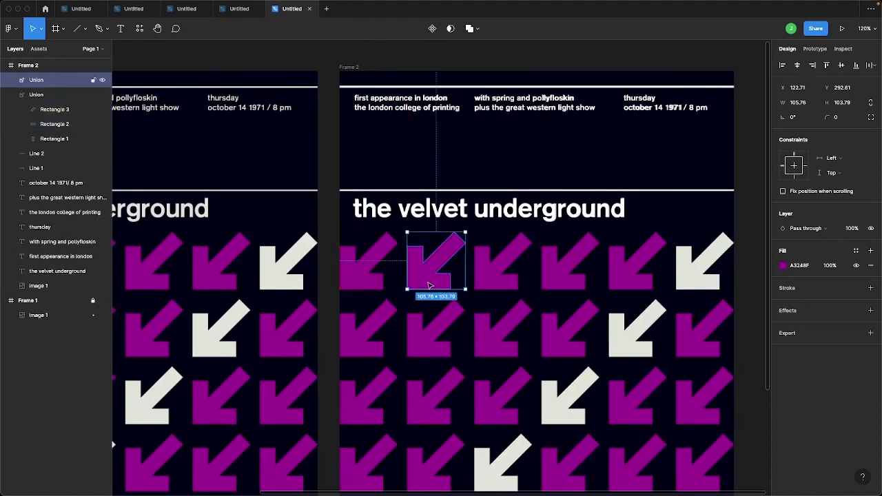
{"action": "key", "text": "ctrl+d"}
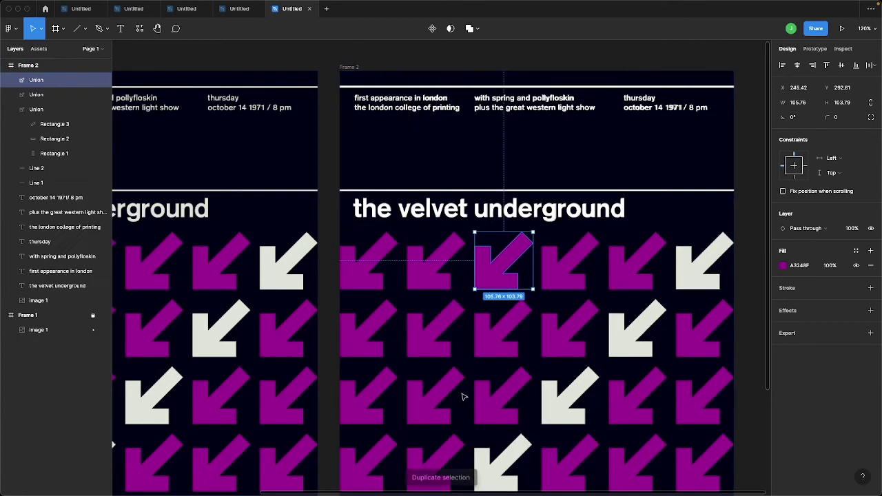
{"action": "key", "text": "ctrl+d"}
{"action": "key", "text": "ctrl+d"}
{"action": "key", "text": "ctrl+d"}
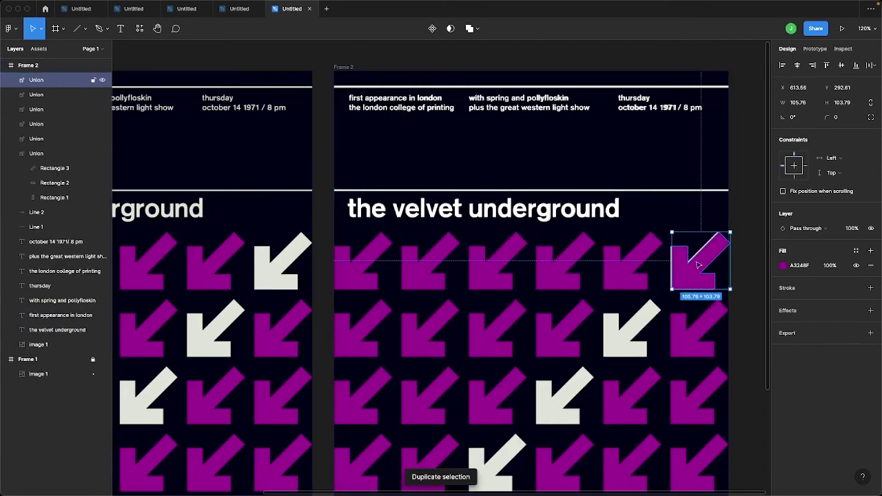
{"action": "left_click", "coordinate": [631, 279], "text": "shift"}
{"action": "left_click", "coordinate": [563, 286], "text": "shift"}
{"action": "left_click", "coordinate": [482, 285], "text": "shift"}
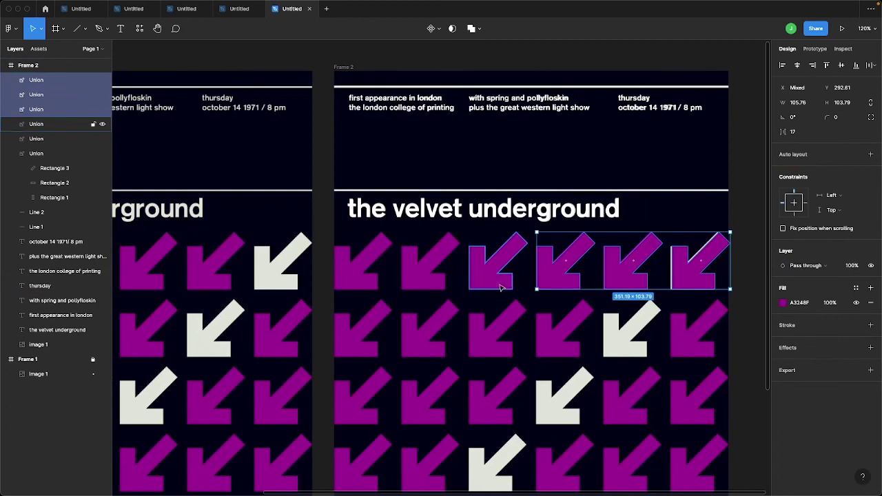
{"action": "left_click", "coordinate": [412, 284], "text": "shift"}
{"action": "left_click", "coordinate": [368, 285], "text": "shift"}
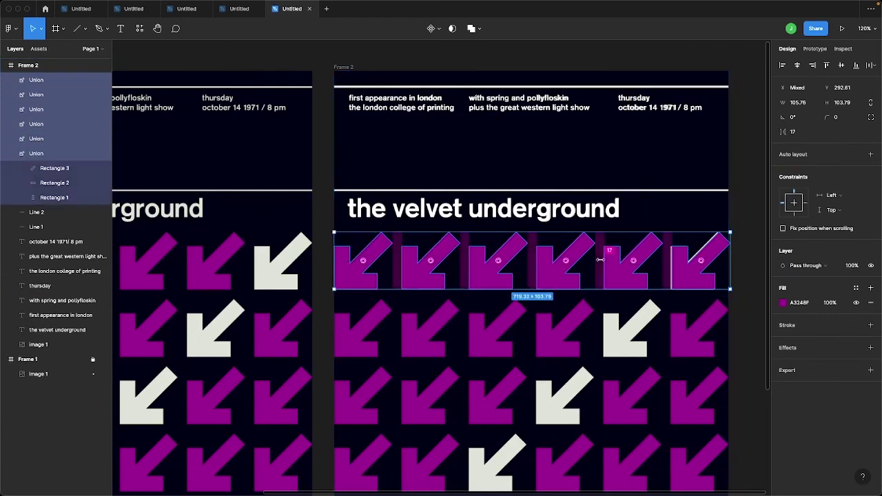
{"action": "left_click_drag", "start_coordinate": [600, 260], "coordinate": [598, 260]}
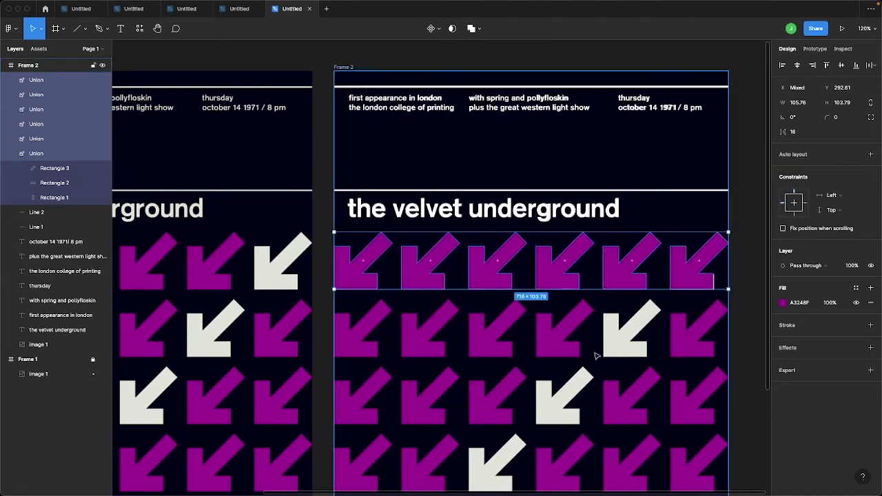
Copy the six-arrow row downward repeatedly until six rows of magenta arrows reach the poster's bottom
{"action": "scroll", "coordinate": [596, 357], "scroll_direction": "down", "scroll_amount": 2}
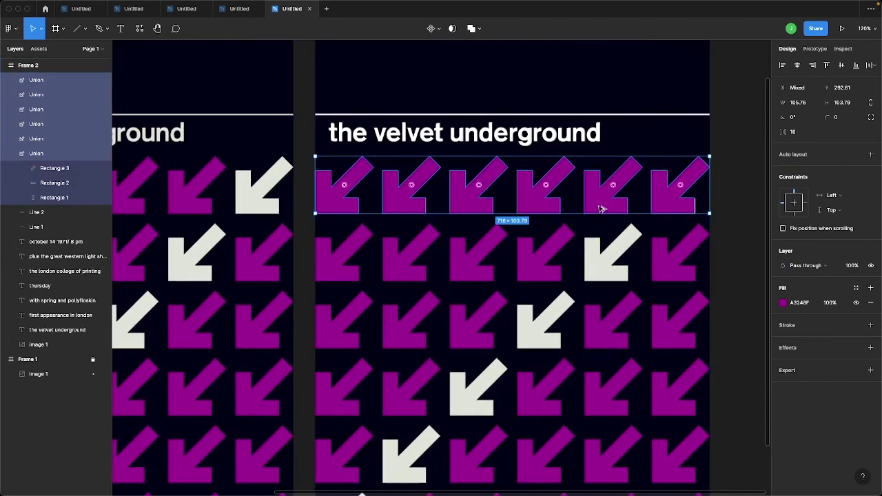
{"action": "left_click_drag", "start_coordinate": [598, 207], "coordinate": [604, 278]}
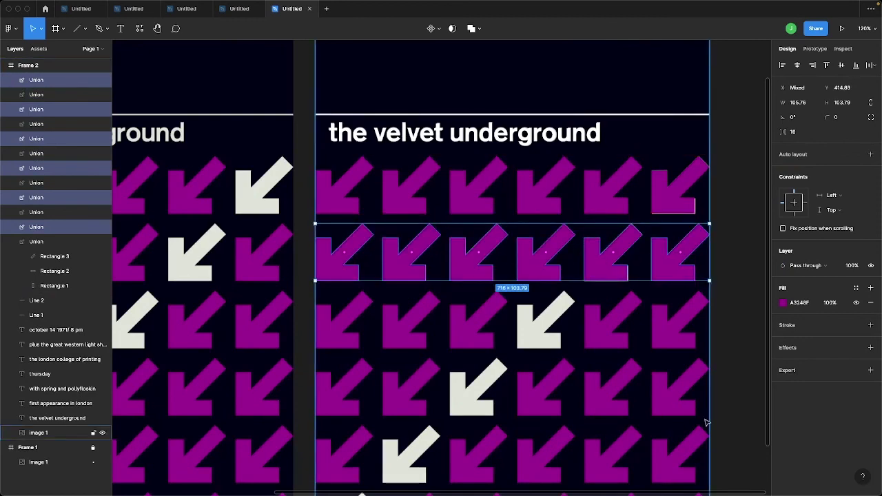
{"action": "key", "text": "ctrl+d"}
{"action": "key", "text": "ctrl+d"}
{"action": "key", "text": "ctrl+d"}
{"action": "scroll", "coordinate": [706, 422], "scroll_direction": "down", "scroll_amount": 3}
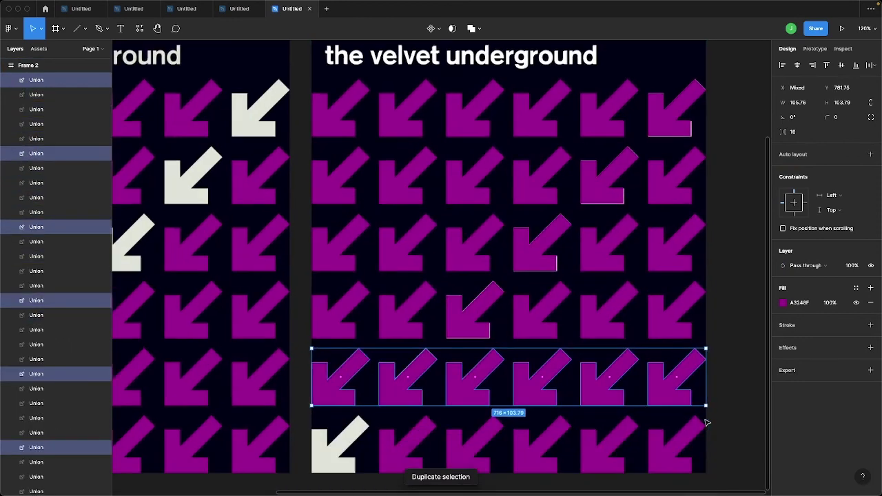
{"action": "key", "text": "ctrl+d"}
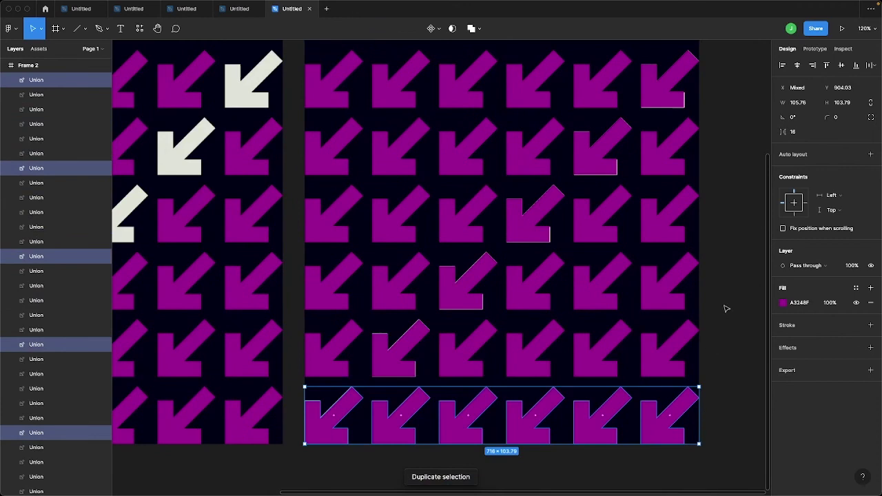
{"action": "scroll", "coordinate": [727, 303], "scroll_direction": "down", "scroll_amount": 5}
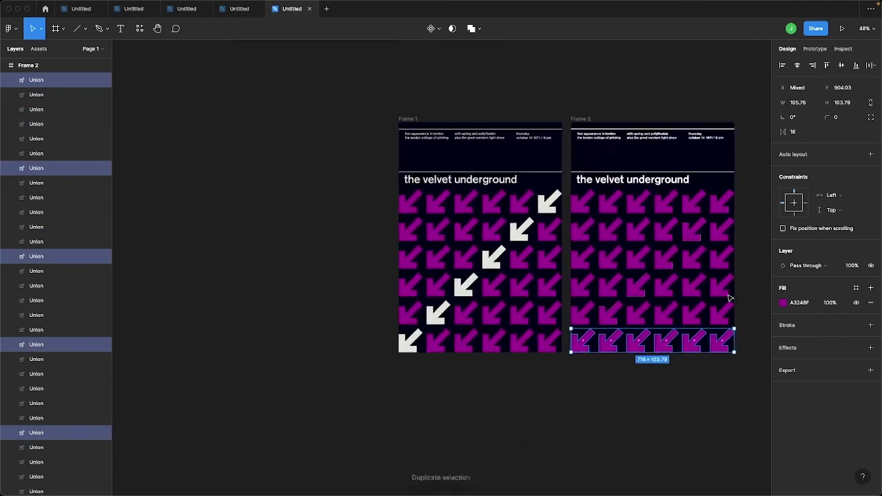
{"action": "scroll", "coordinate": [729, 298], "scroll_direction": "up", "scroll_amount": 2}
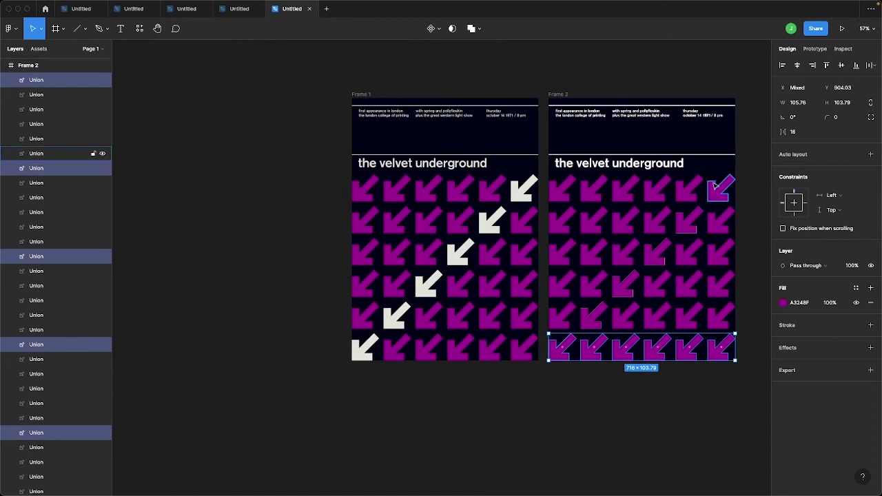
Recolour the six top-right-to-bottom-left diagonal arrows white, FFFFFF
{"action": "left_click", "coordinate": [715, 186]}
{"action": "left_click", "coordinate": [682, 231], "text": "shift"}
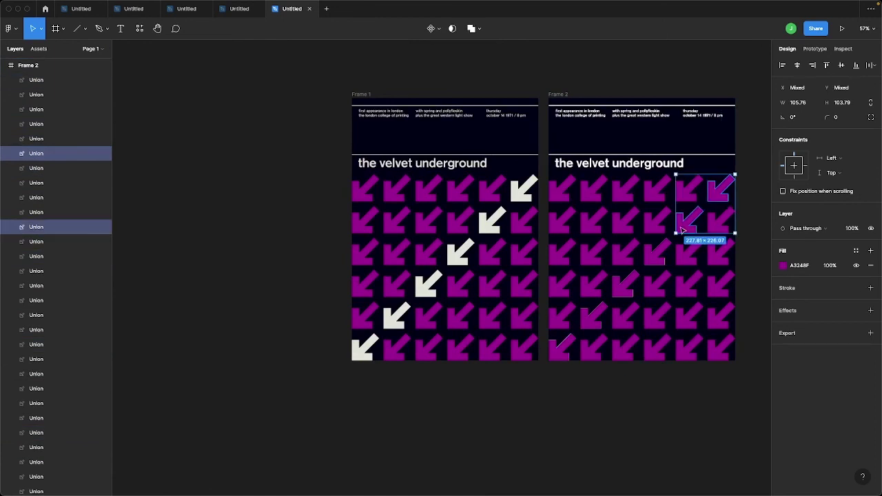
{"action": "left_click", "coordinate": [653, 259], "text": "shift"}
{"action": "left_click", "coordinate": [623, 283], "text": "shift"}
{"action": "left_click", "coordinate": [592, 314], "text": "shift"}
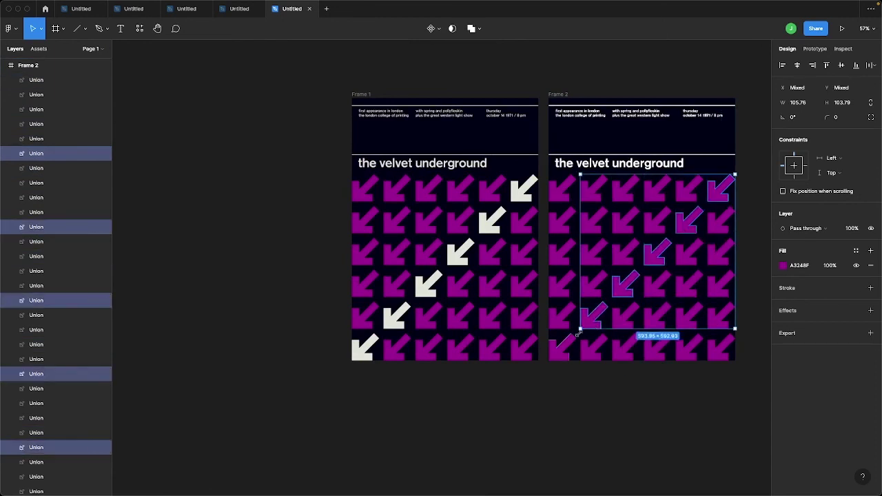
{"action": "left_click", "coordinate": [572, 343], "text": "shift"}
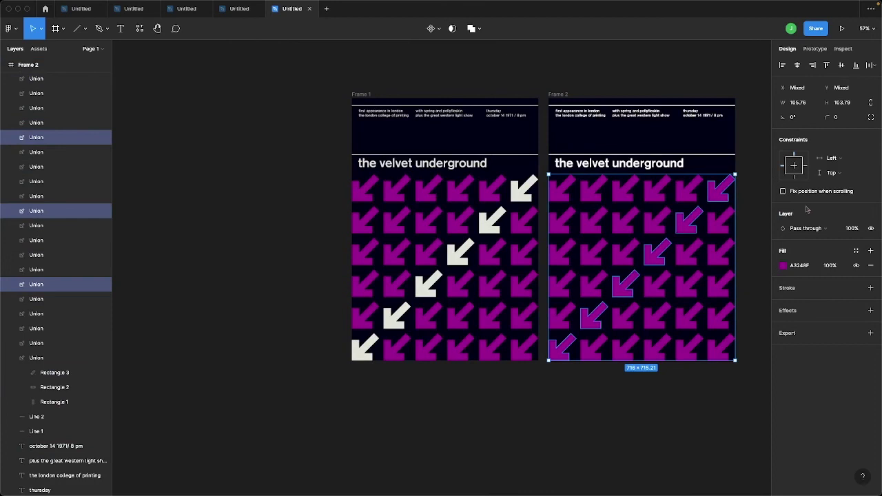
{"action": "left_click", "coordinate": [784, 266]}
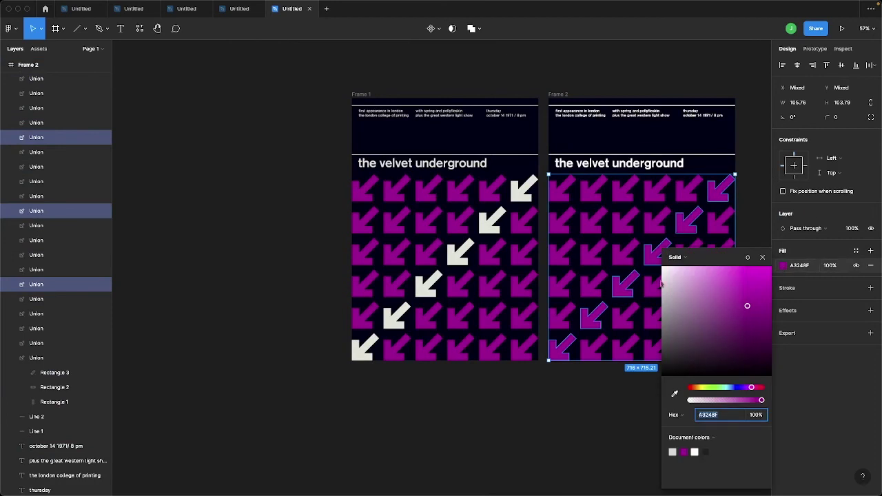
{"action": "type", "text": "FFFFFF"}
{"action": "key", "text": "Return"}
{"action": "left_click", "coordinate": [582, 429]}
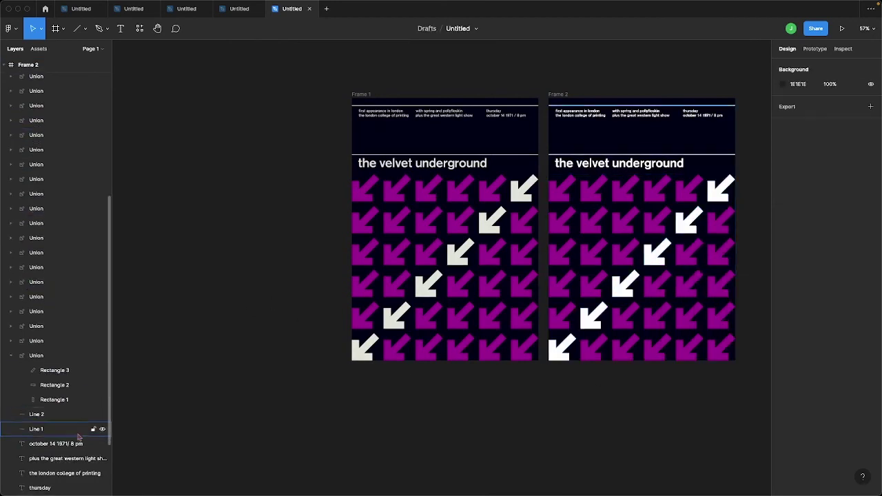
Hide the image 1 reference and give Frame 2 a temporary 000000 black fill
{"action": "scroll", "coordinate": [77, 434], "scroll_direction": "down", "scroll_amount": 3}
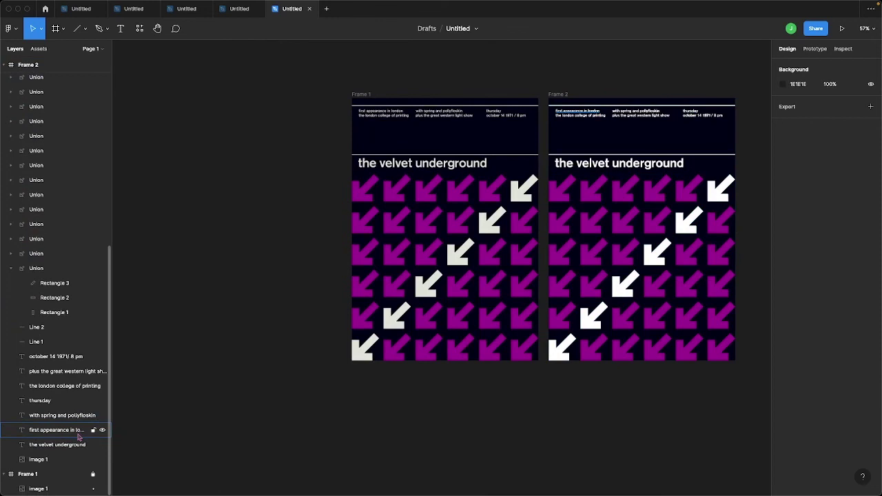
{"action": "left_click", "coordinate": [102, 460]}
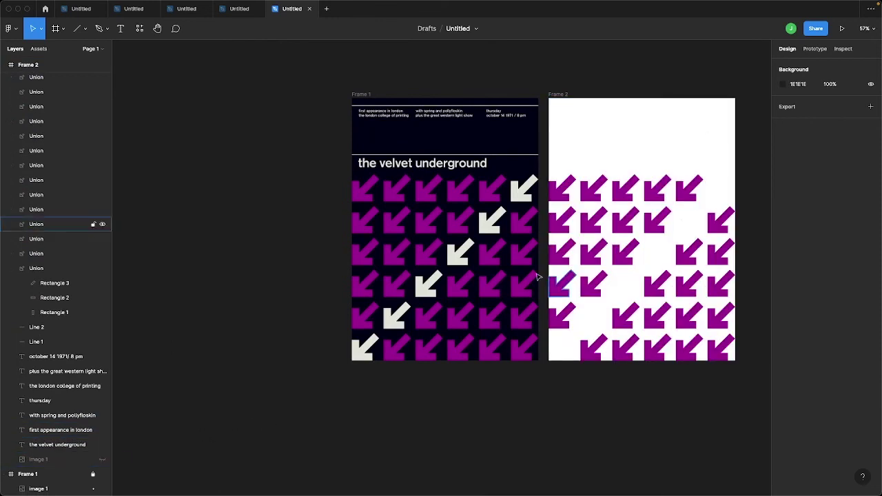
{"action": "left_click", "coordinate": [560, 94]}
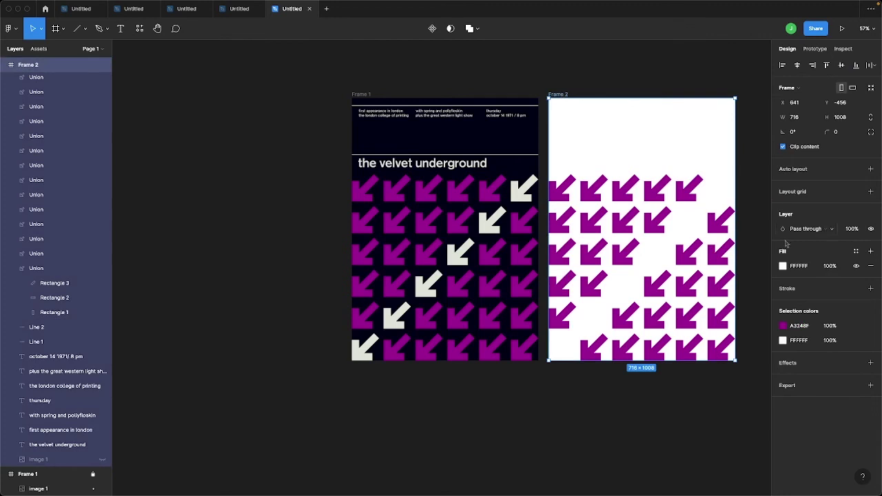
{"action": "left_click", "coordinate": [782, 266]}
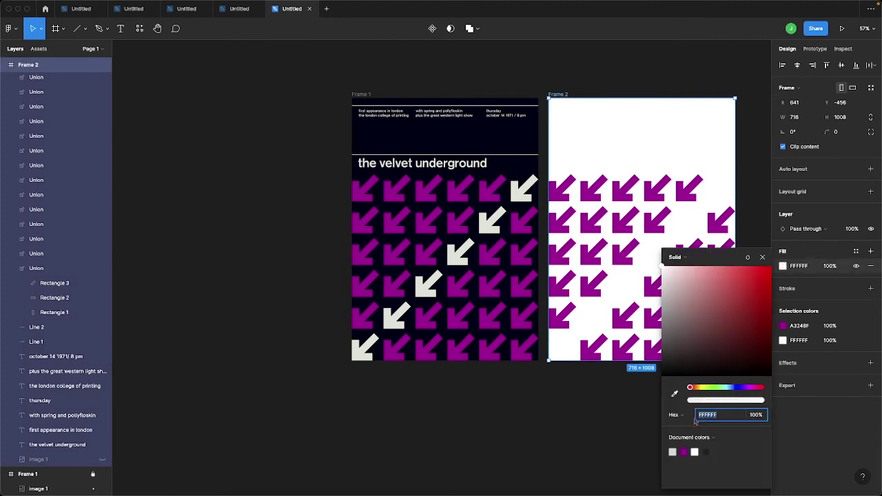
{"action": "type", "text": "000000"}
{"action": "key", "text": "Return"}
{"action": "left_click", "coordinate": [593, 455]}
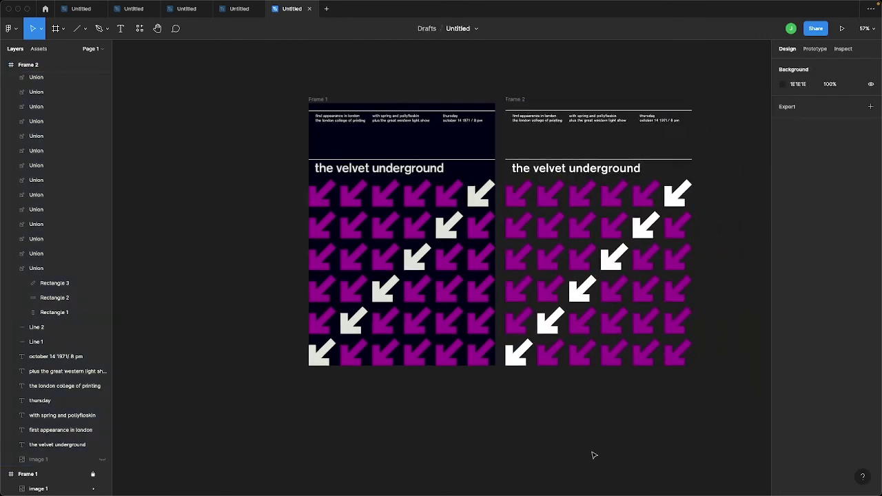
Eyedrop Frame 1's dark navy 000214 into Frame 2's background fill
{"action": "scroll", "coordinate": [593, 455], "scroll_direction": "right", "scroll_amount": 3}
{"action": "scroll", "coordinate": [594, 454], "scroll_direction": "up", "scroll_amount": 2}
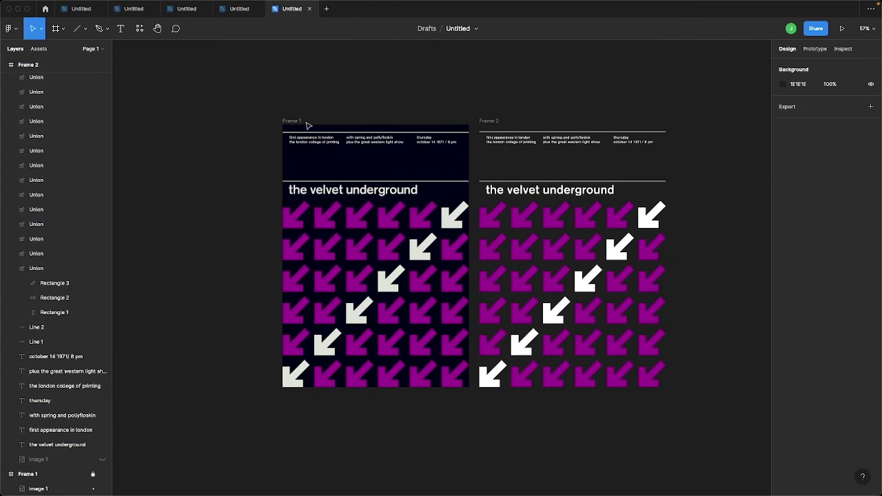
{"action": "left_click", "coordinate": [498, 121]}
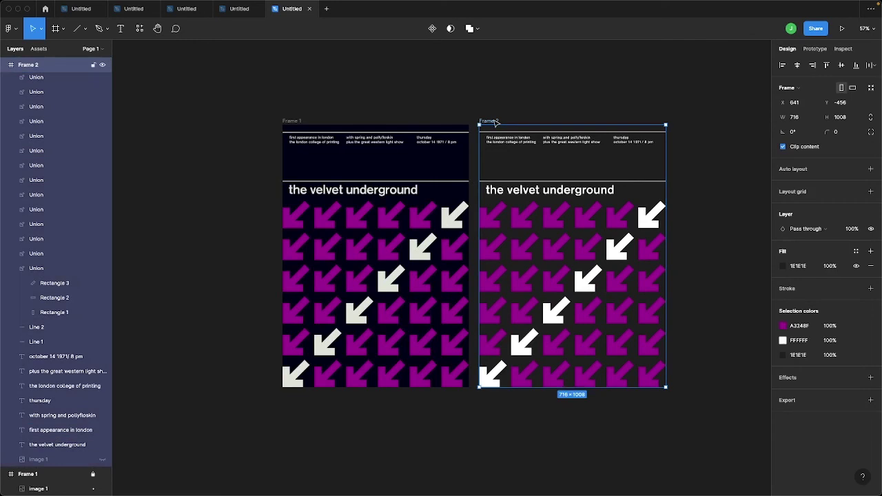
{"action": "mouse_move", "coordinate": [799, 355]}
{"action": "key", "text": "i"}
{"action": "left_click", "coordinate": [371, 161]}
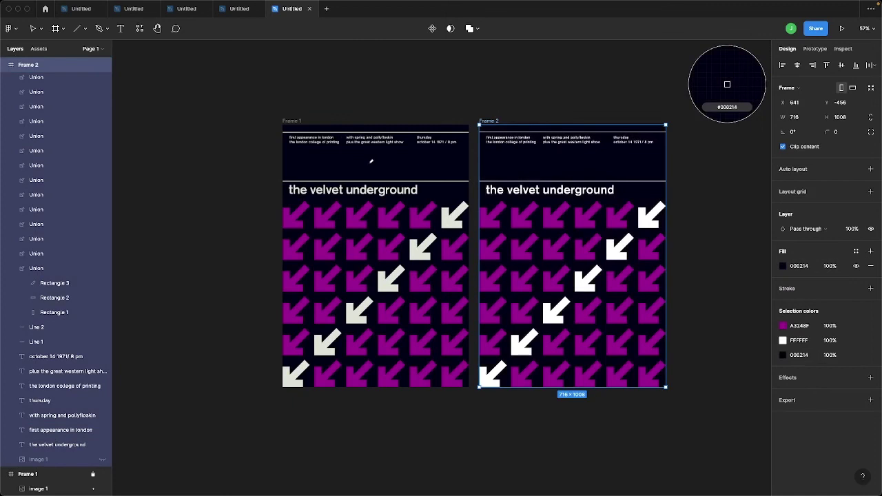
{"action": "left_click", "coordinate": [713, 227]}
{"action": "scroll", "coordinate": [712, 227], "scroll_direction": "down", "scroll_amount": 2}
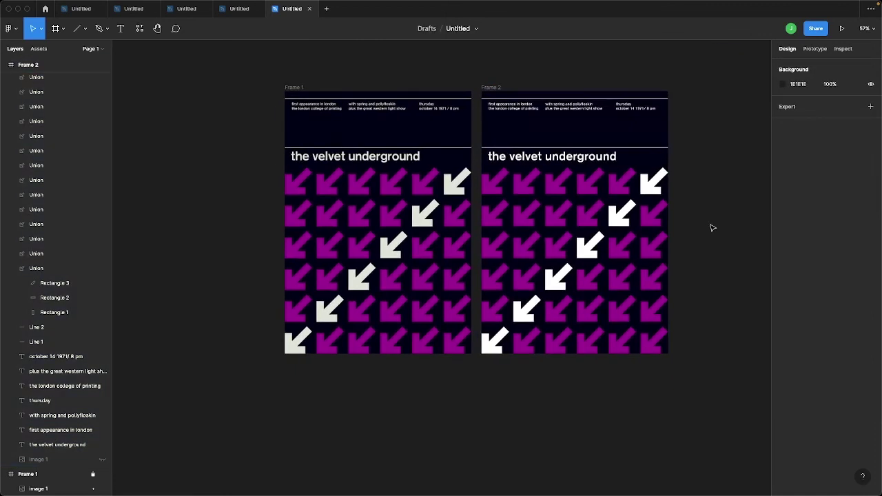
{"action": "scroll", "coordinate": [713, 227], "scroll_direction": "up", "scroll_amount": 1}
{"action": "scroll", "coordinate": [713, 227], "scroll_direction": "left", "scroll_amount": 1}
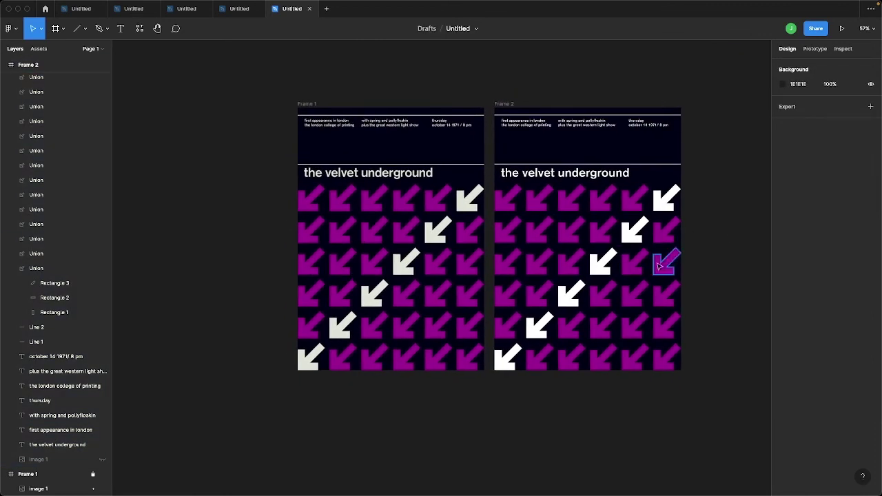